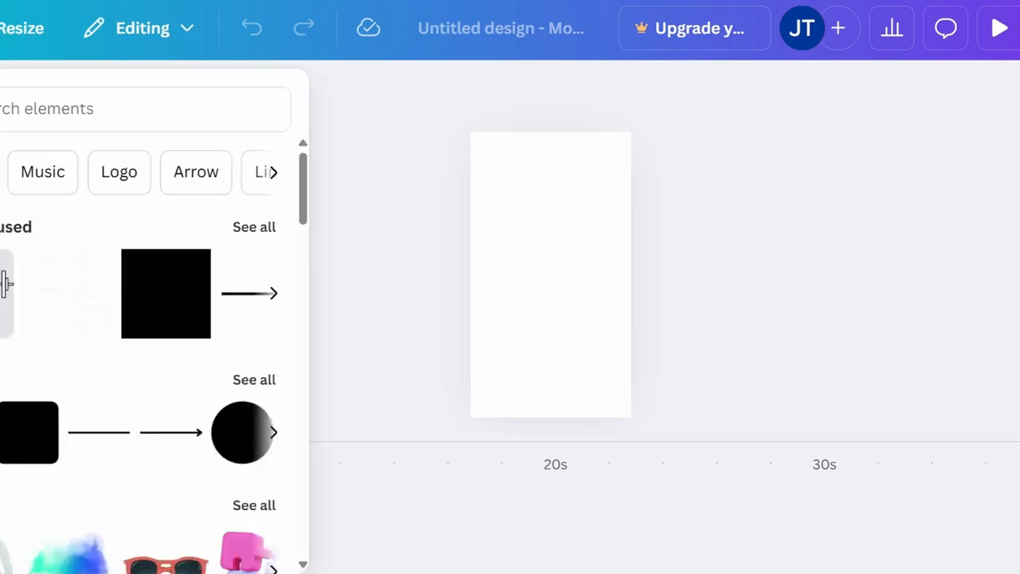
Step: Search the elements for gym videos and add the dark 25-second clip of the man in a black tank top to the page
click(2, 176)
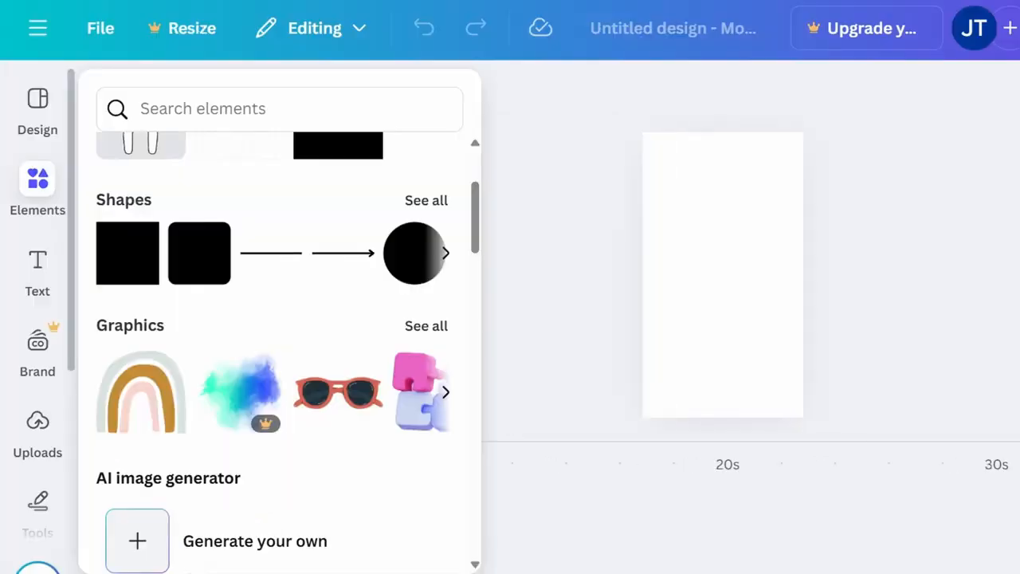
click(37, 189)
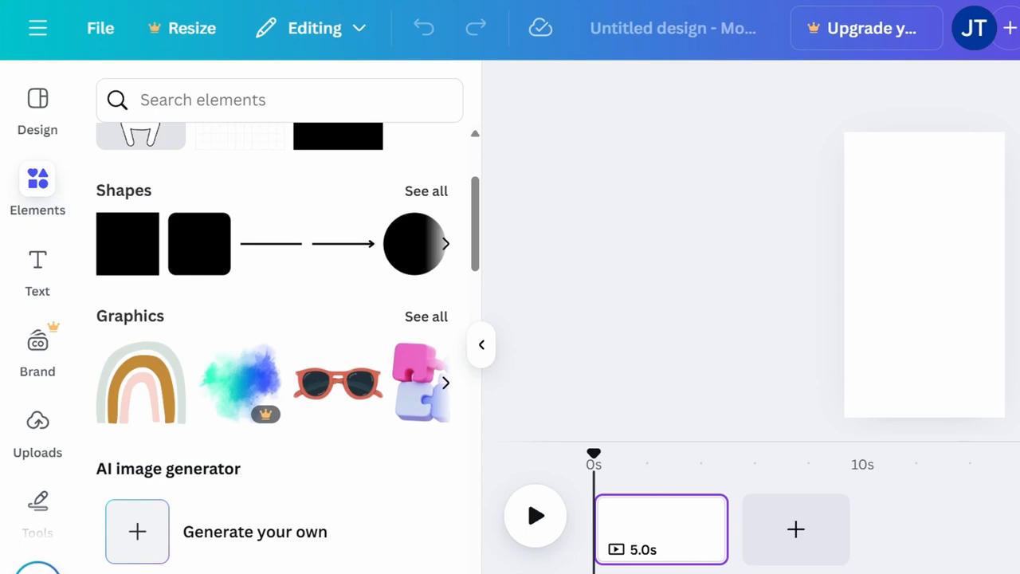
click(279, 99)
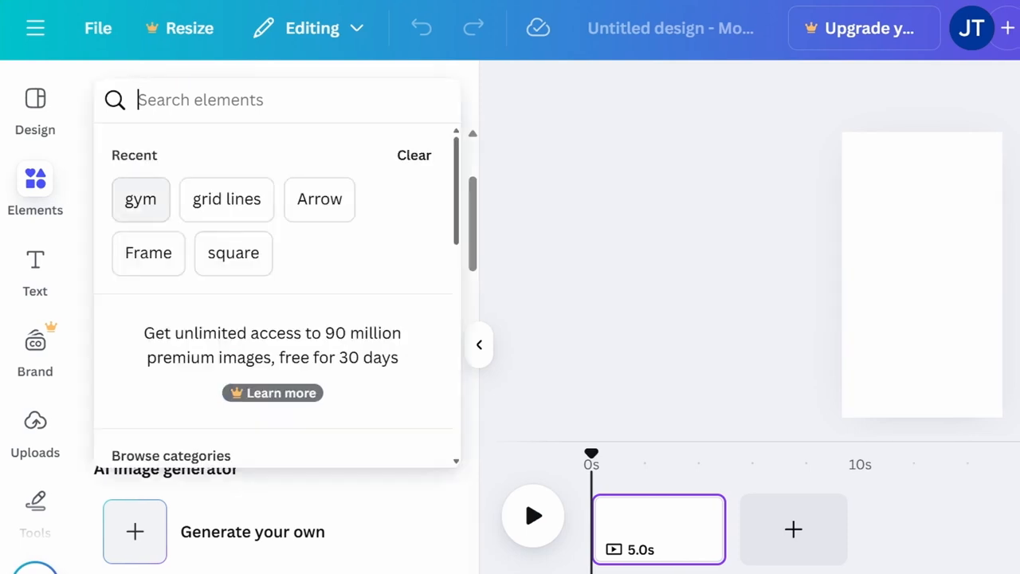
click(140, 199)
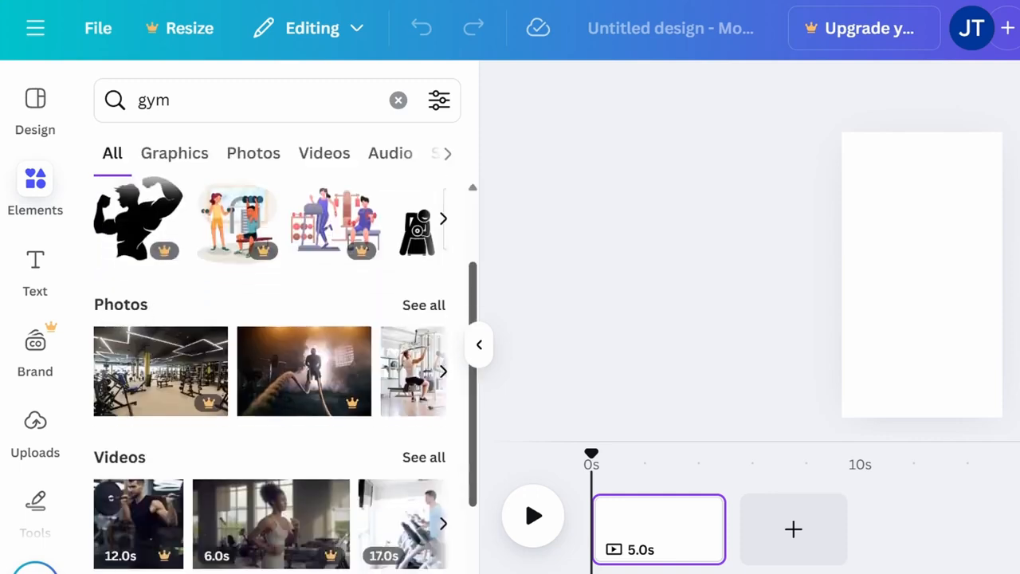
scroll(271, 375, down, 3)
click(424, 272)
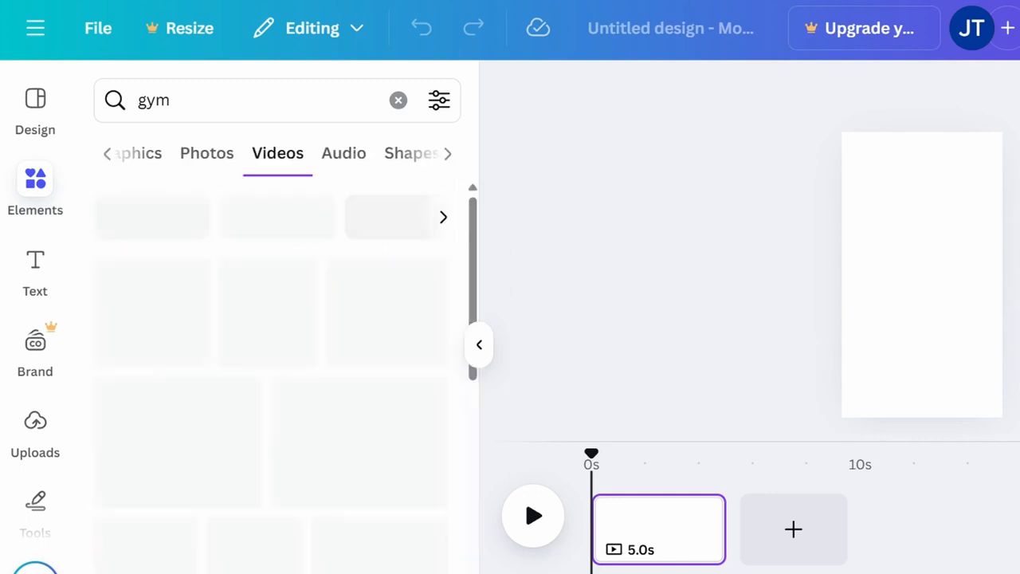
scroll(271, 375, down, 4)
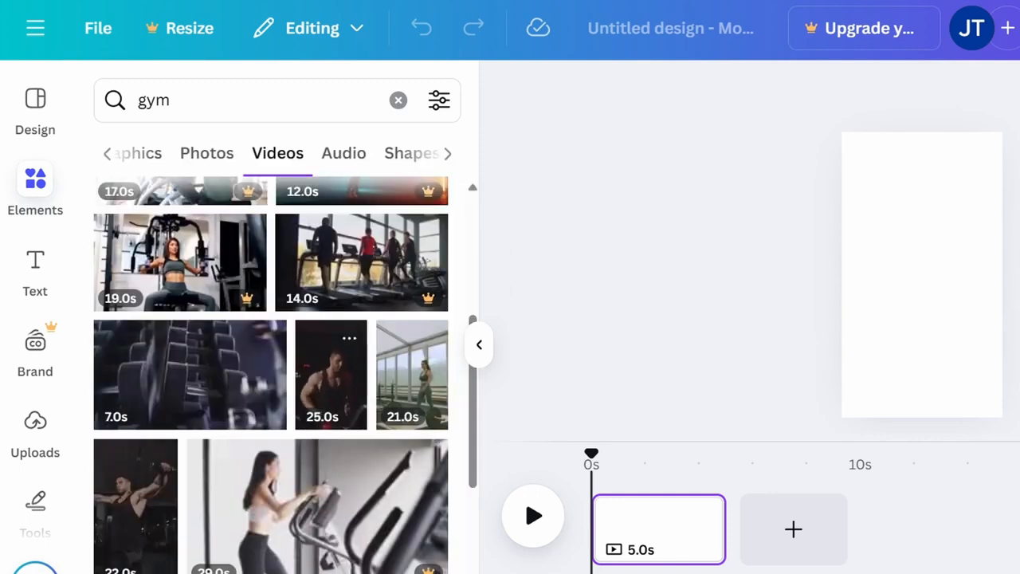
click(330, 374)
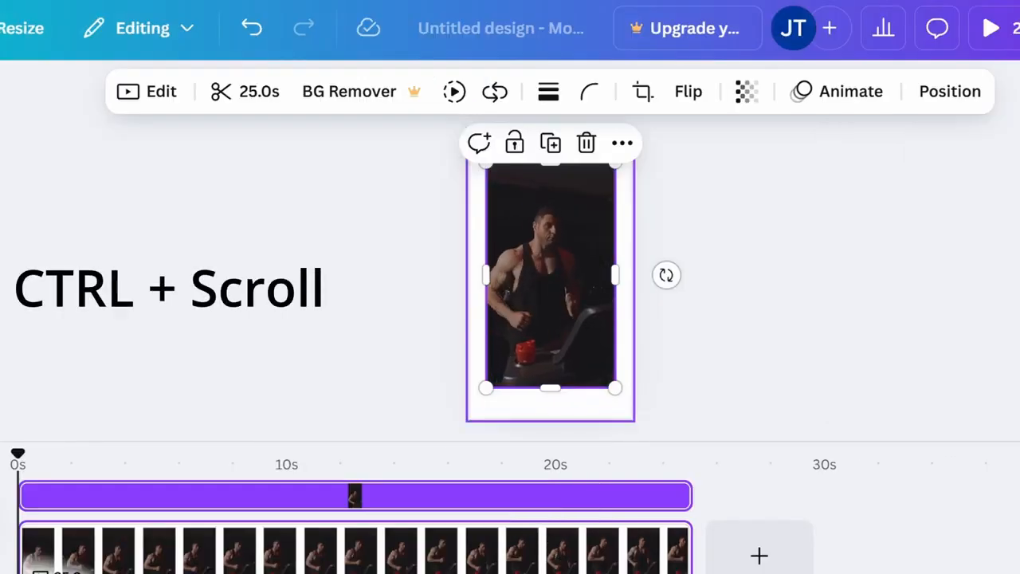
scroll(628, 249, up, 4)
scroll(628, 249, down, 2)
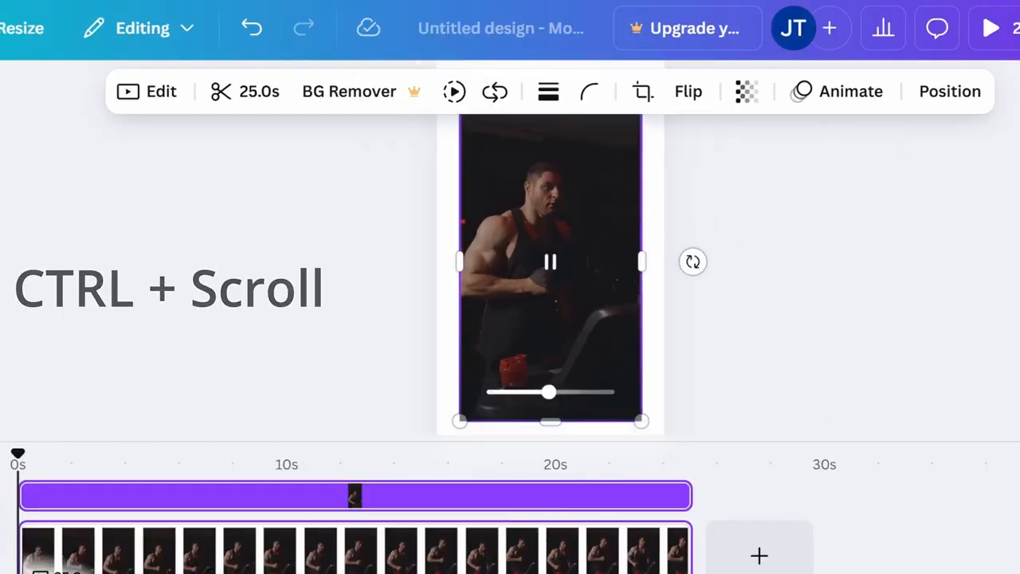
scroll(550, 263, up, 3)
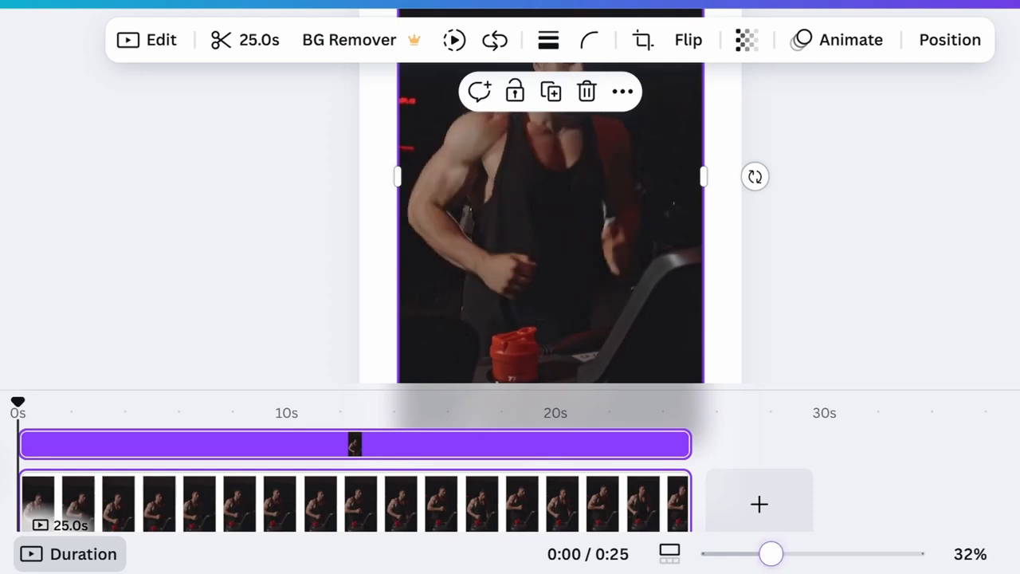
scroll(550, 223, up, 2)
scroll(550, 223, down, 4)
scroll(550, 223, up, 5)
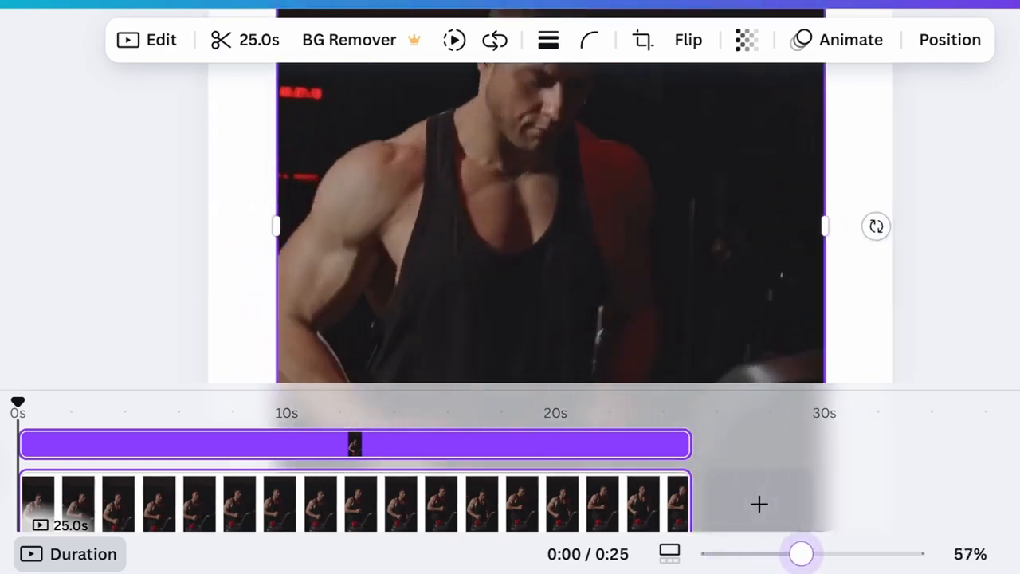
scroll(550, 239, down, 2)
scroll(550, 239, up, 1)
scroll(550, 239, down, 2)
scroll(550, 239, up, 3)
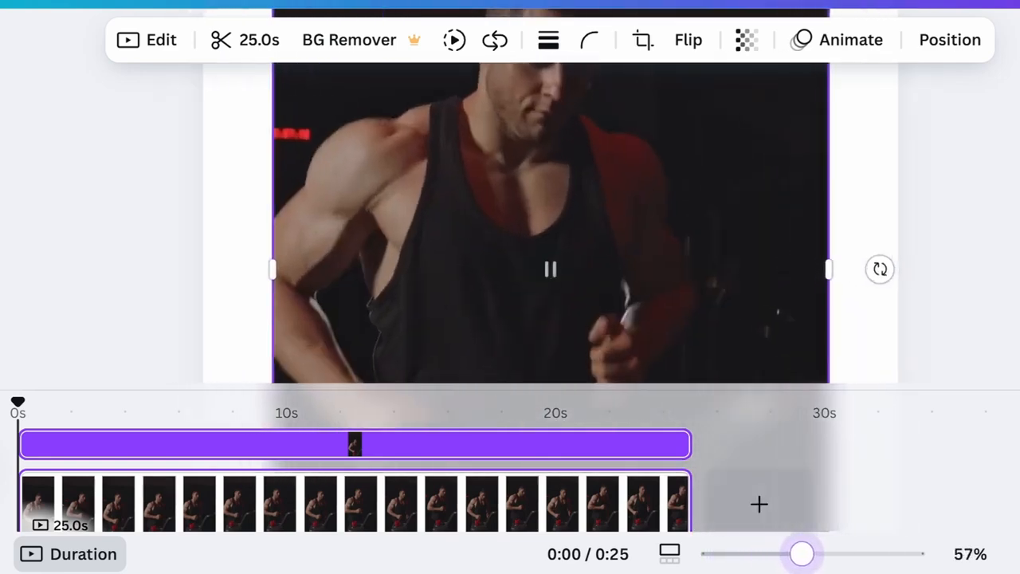
Step: Enlarge the gym video from its opposite corners so it covers the whole page
scroll(550, 239, down, 3)
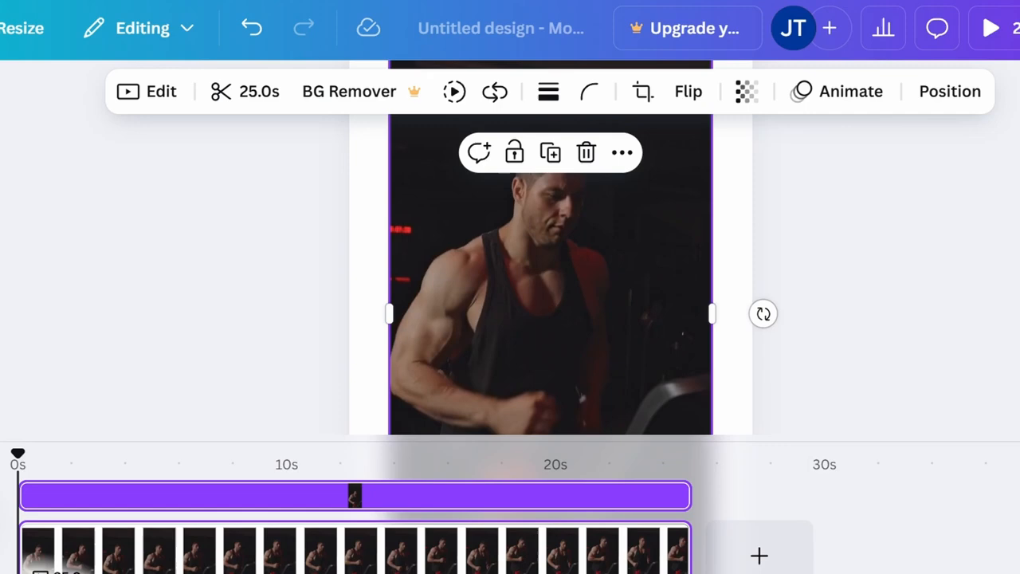
scroll(550, 239, down, 3)
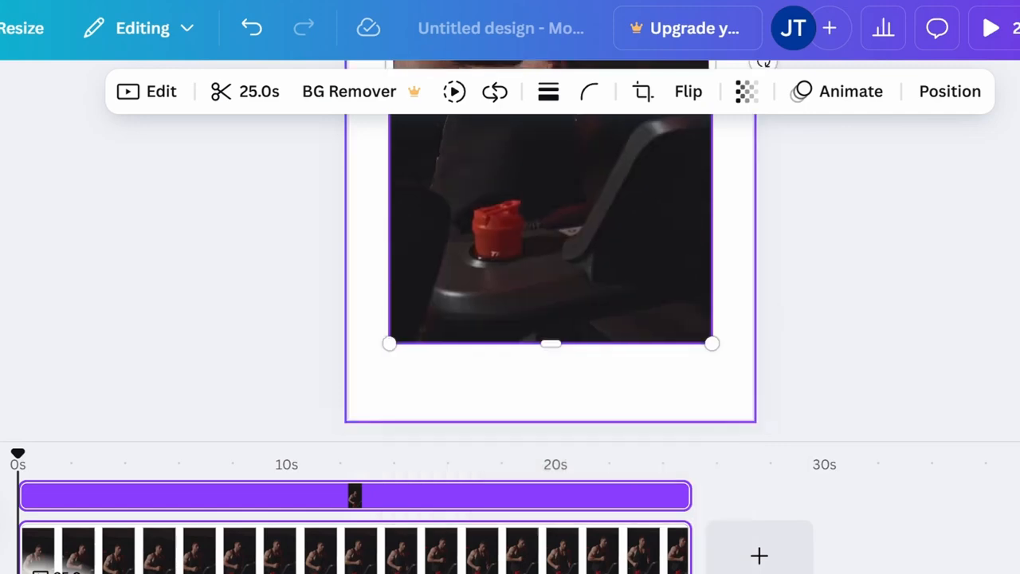
drag(712, 343, 754, 418)
scroll(550, 279, up, 5)
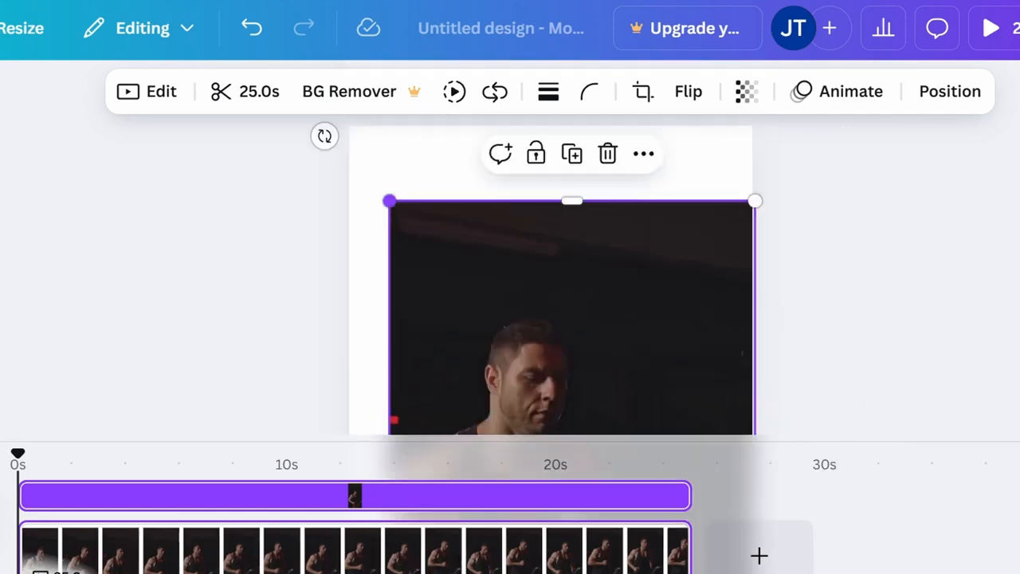
drag(389, 201, 345, 125)
key(Escape)
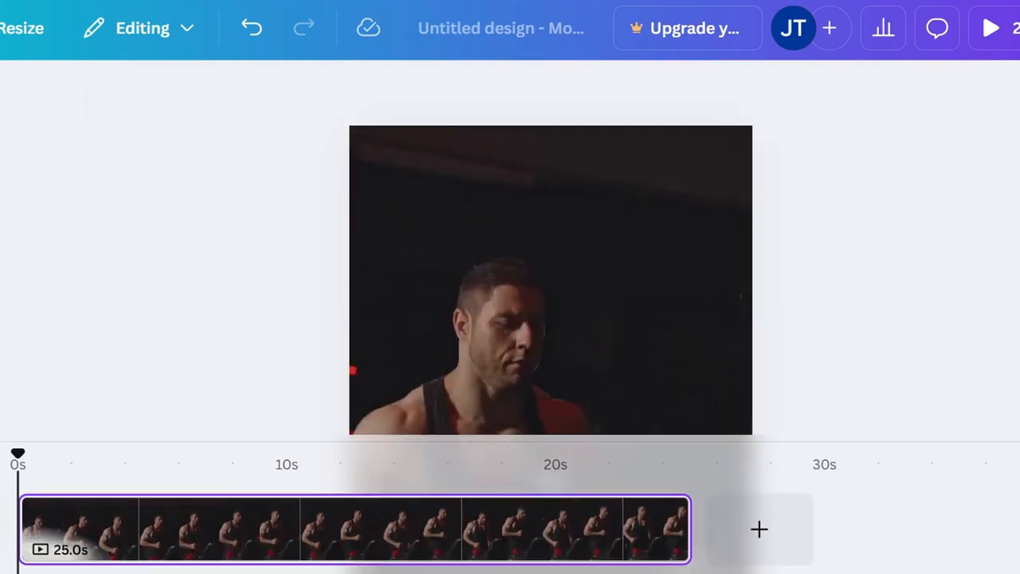
Step: Search the elements for "grid lines" and add the faint white square grid graphic over the video
scroll(550, 279, down, 5)
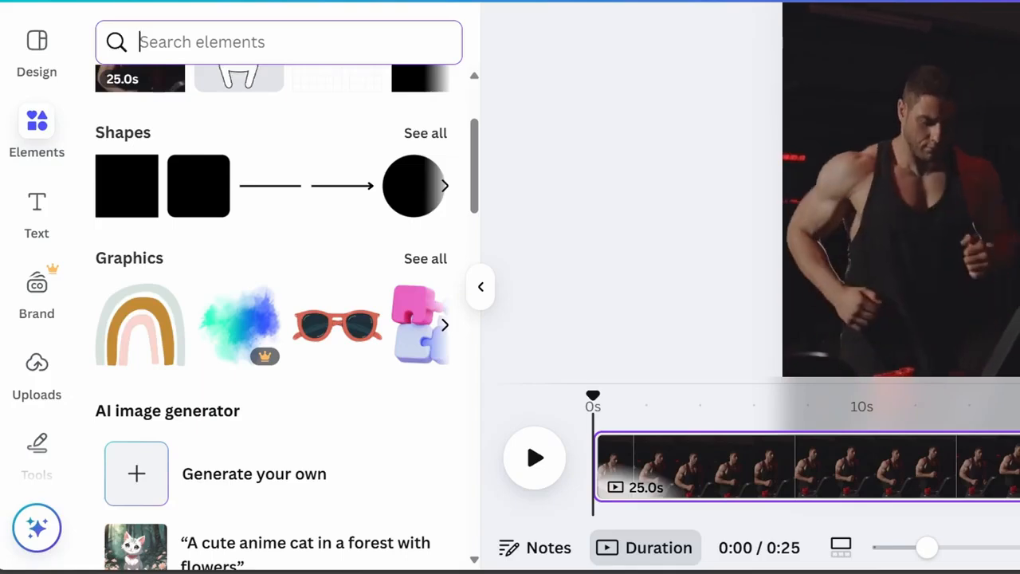
text(grid lines)
key(Return)
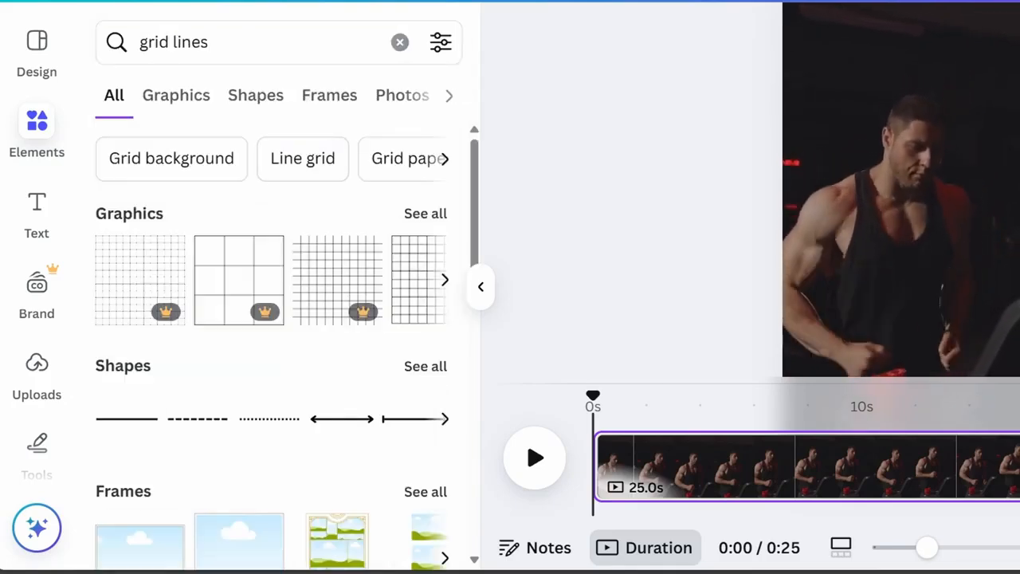
click(445, 279)
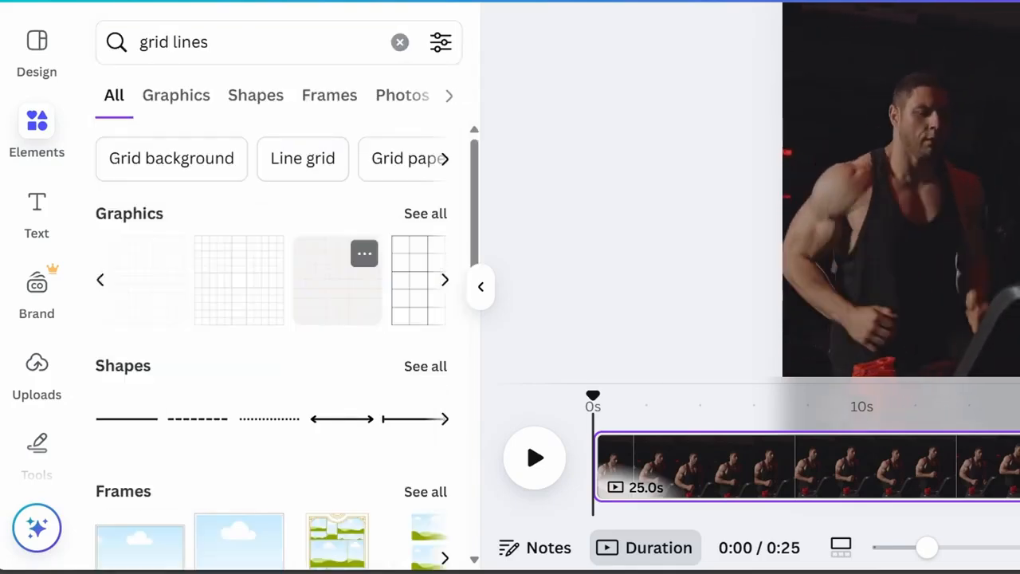
click(143, 279)
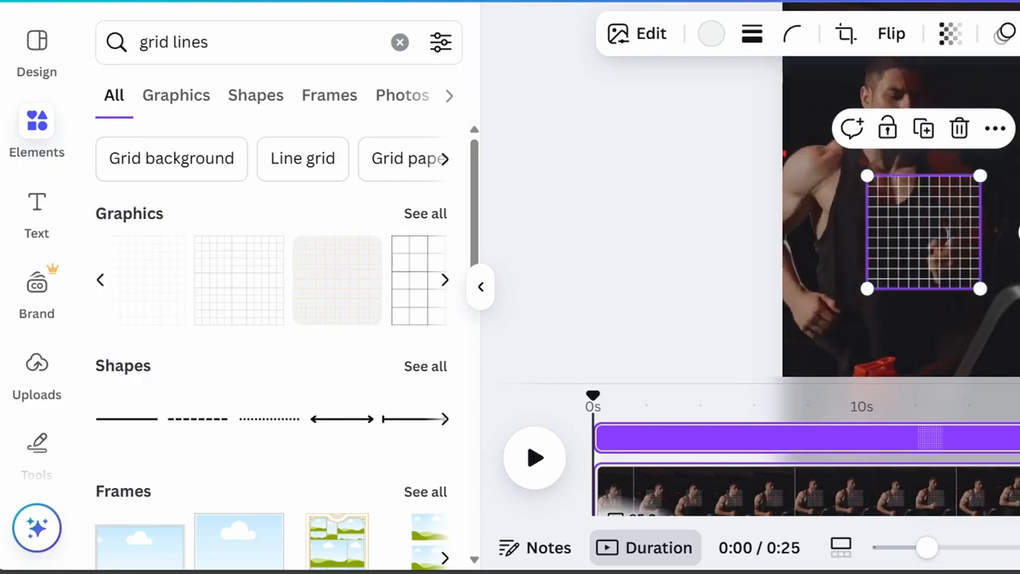
Step: Enlarge the white grid from its opposite corners until it is wider than the page
click(481, 287)
drag(607, 288, 706, 384)
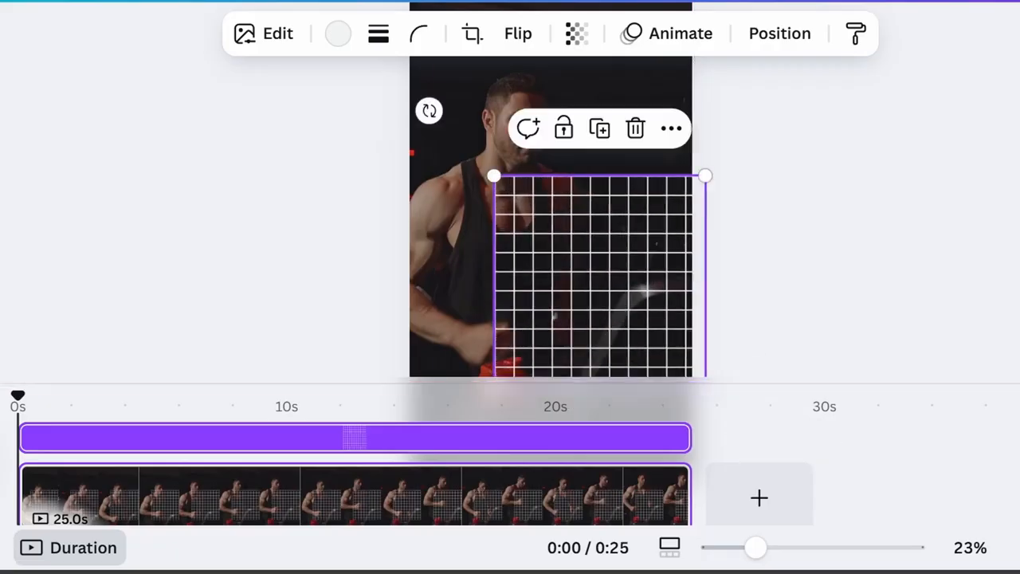
drag(494, 176, 388, 68)
Step: Duplicate the grid and align the copy above the original so the grid lines continue evenly over the entire page
drag(594, 279, 570, 53)
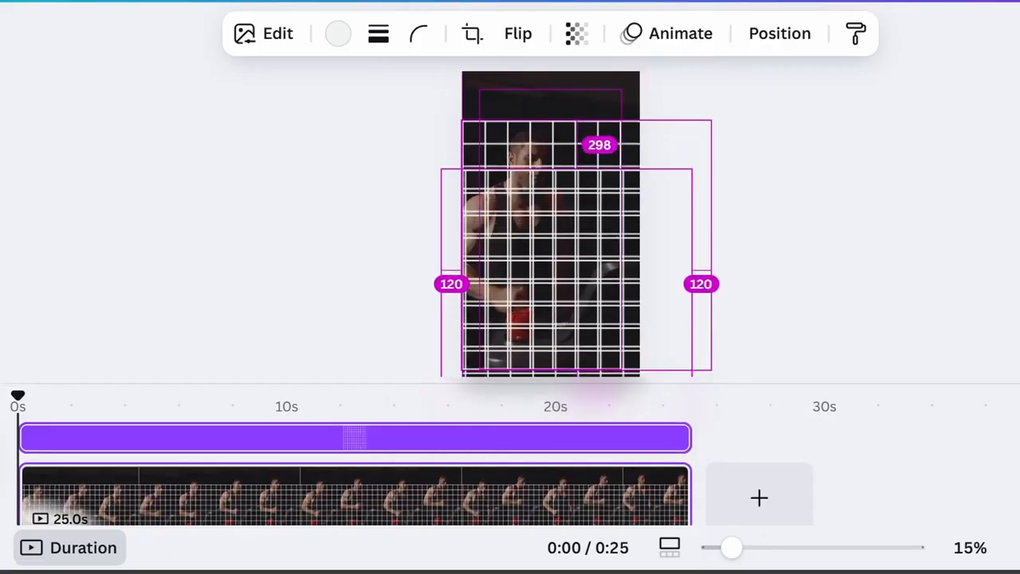
scroll(572, 185, up, 5)
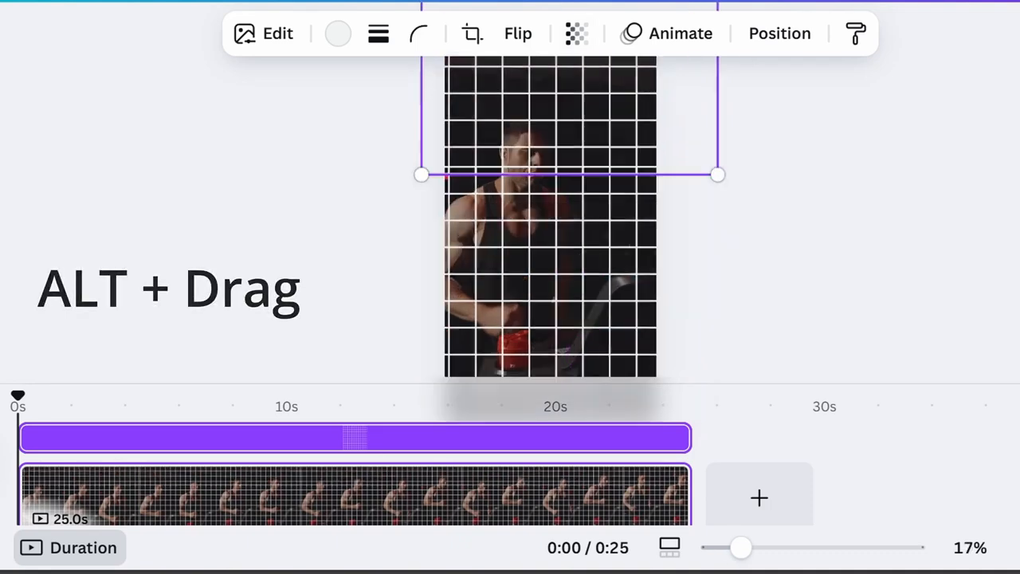
drag(558, 117, 558, 88)
key(Escape)
scroll(550, 191, down, 5)
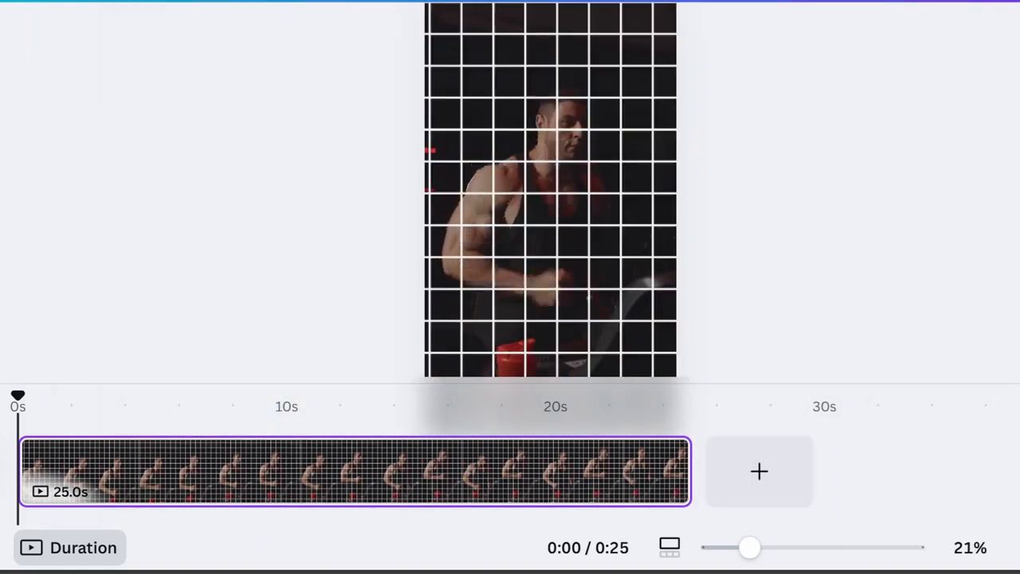
Step: Filter the gym elements to graphics and add the white stick figure squatting with a barbell to the page
mouse_move(2, 160)
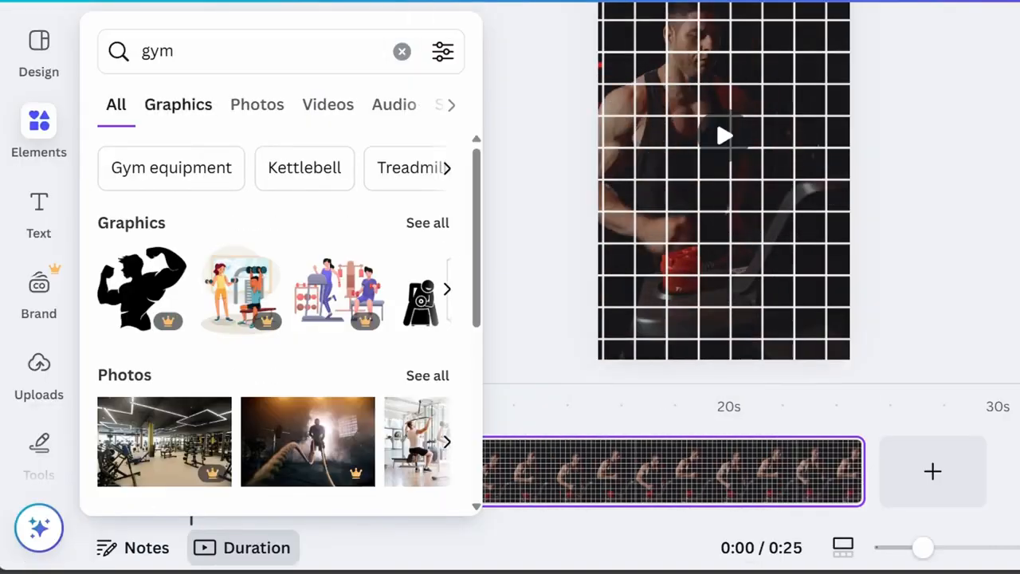
click(178, 106)
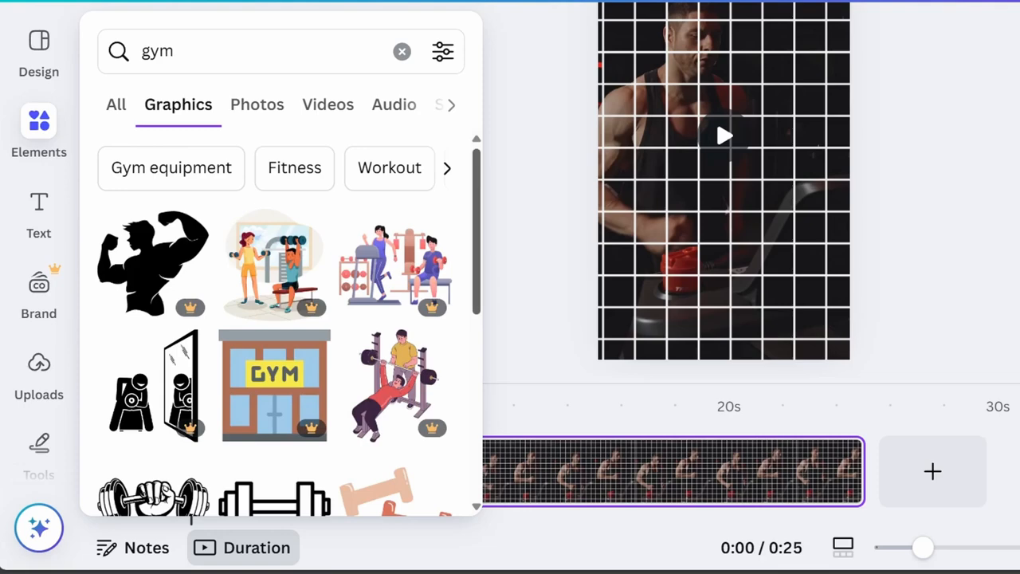
scroll(279, 319, down, 3)
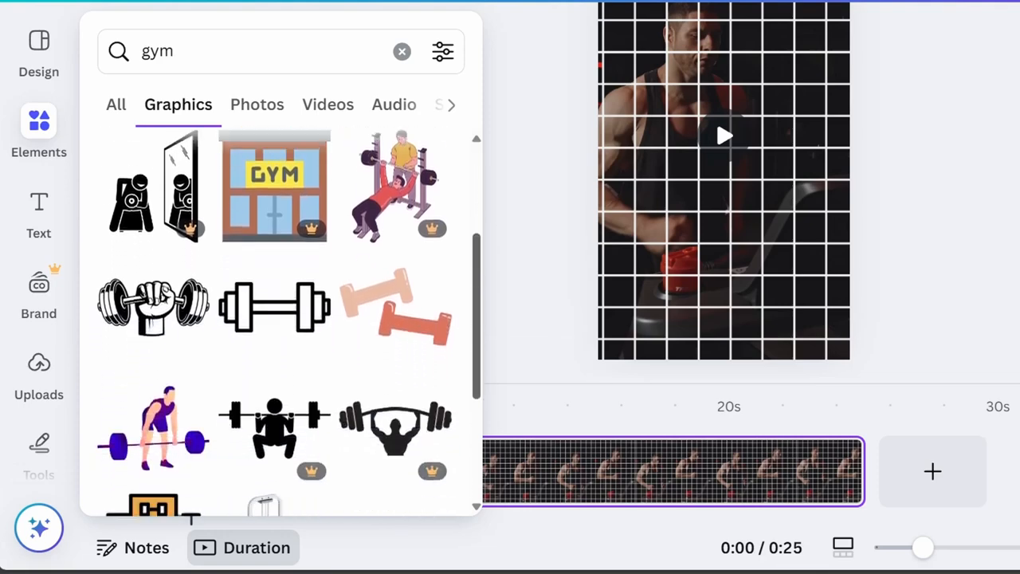
scroll(289, 322, down, 3)
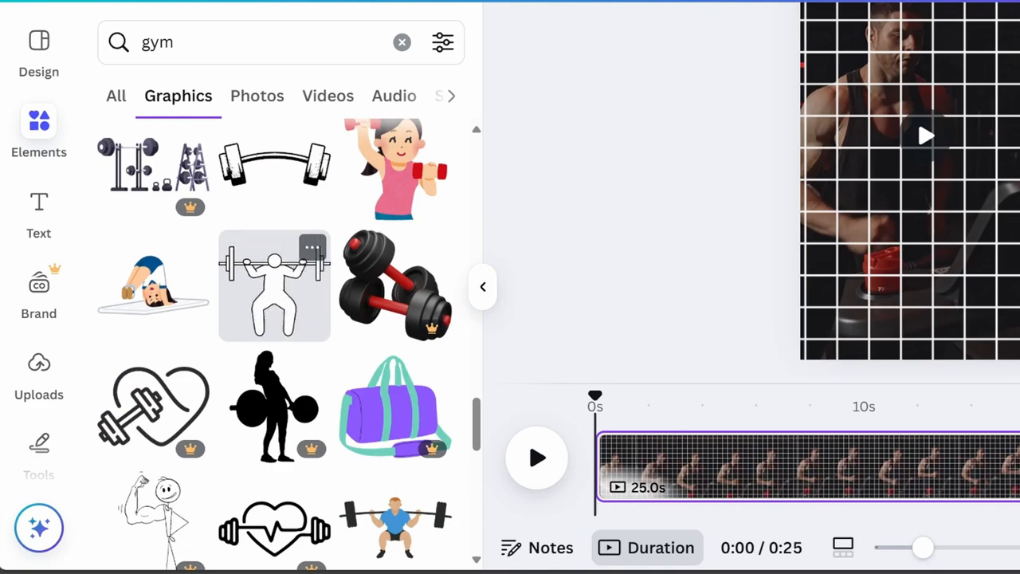
click(274, 287)
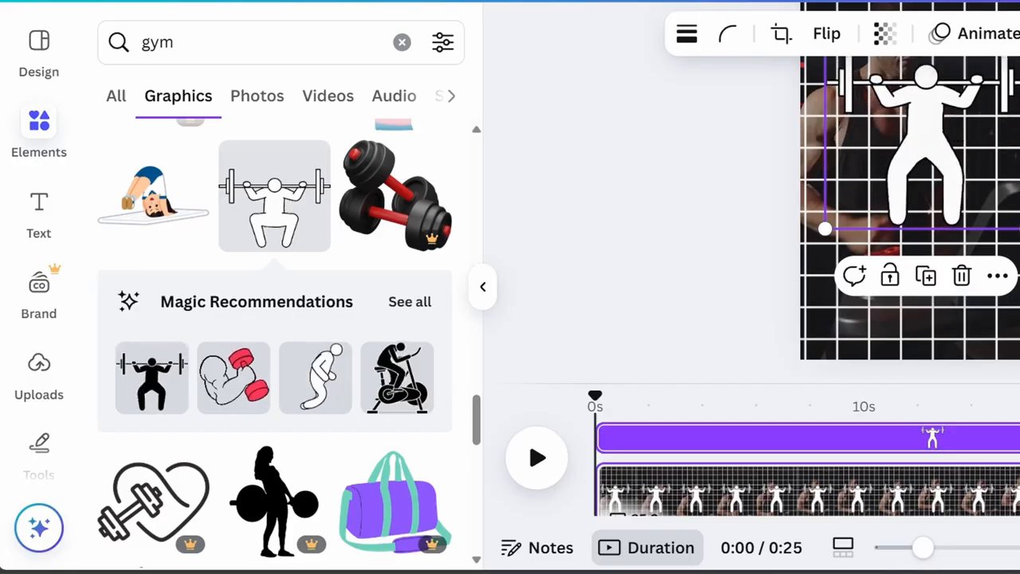
Step: Browse all recommended stickers similar to the barbell figure, and shrink the figure and centre it horizontally on the page
click(409, 302)
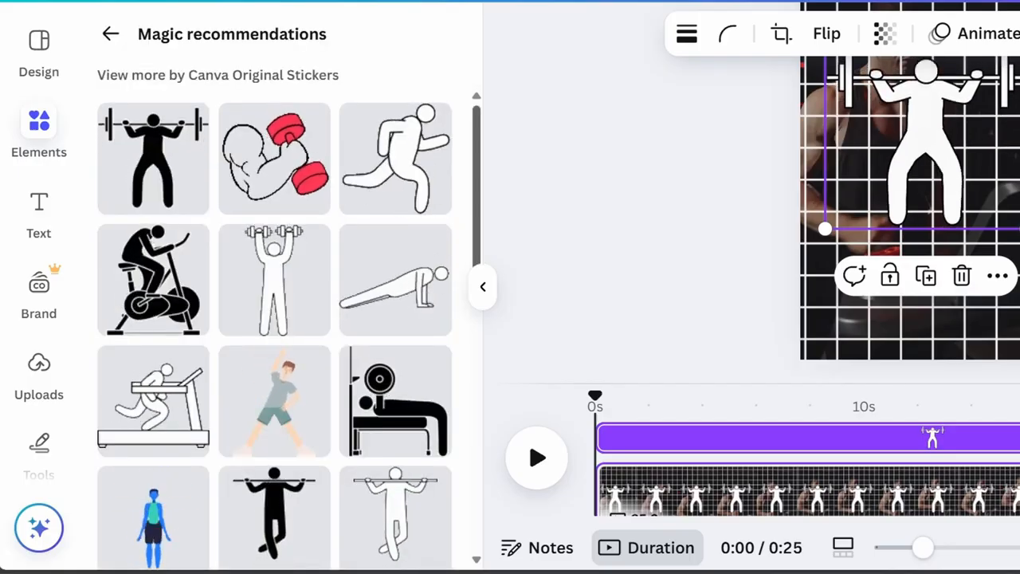
scroll(274, 327, down, 5)
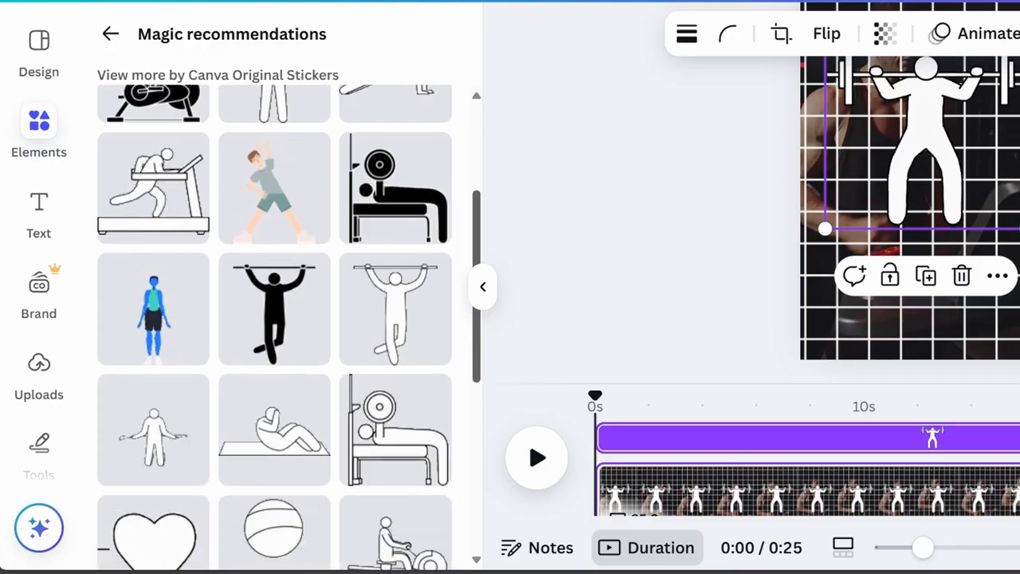
scroll(274, 326, down, 3)
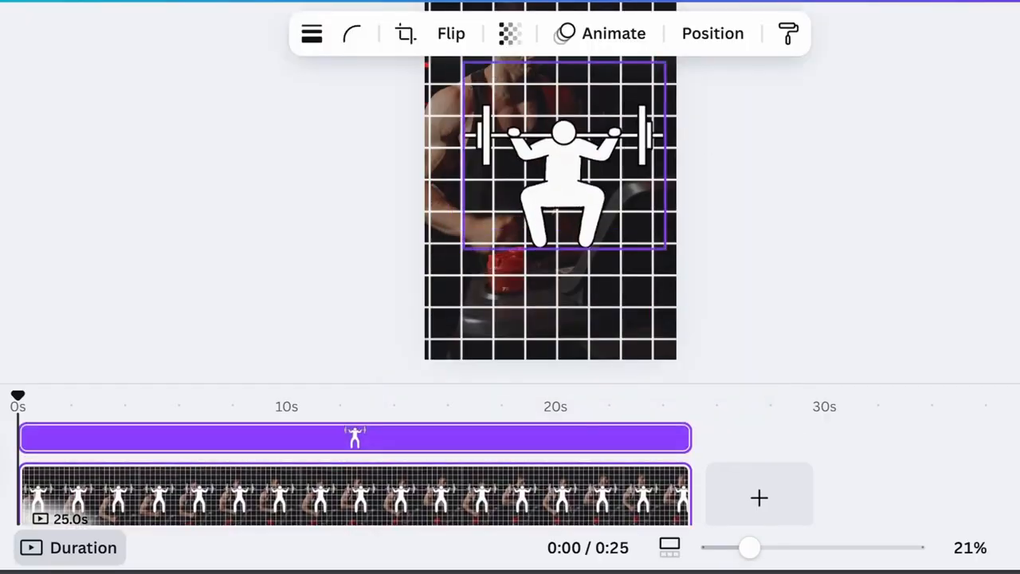
drag(658, 111, 624, 146)
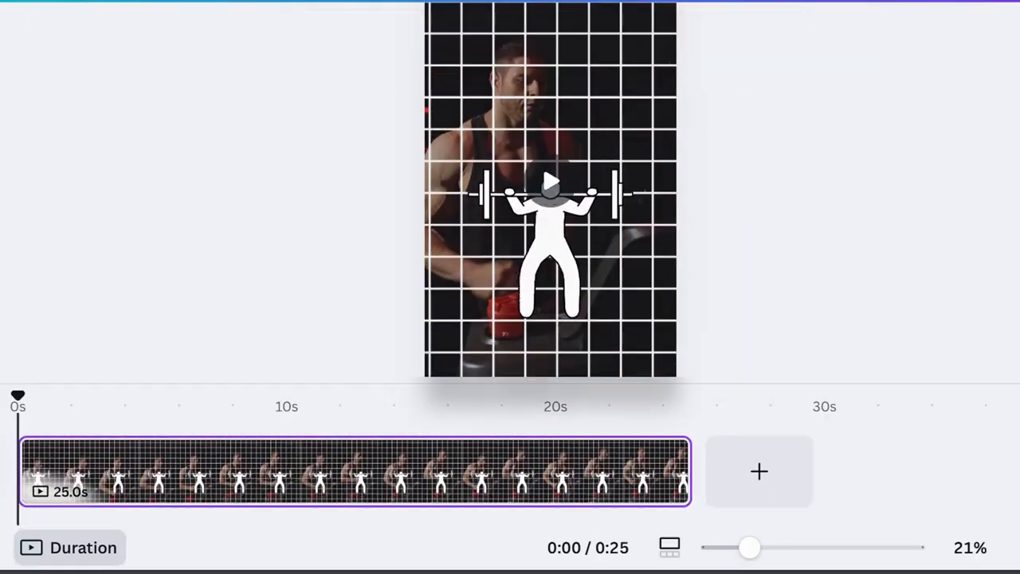
Step: Select both grid graphics together and set their transparency to 35
click(594, 135)
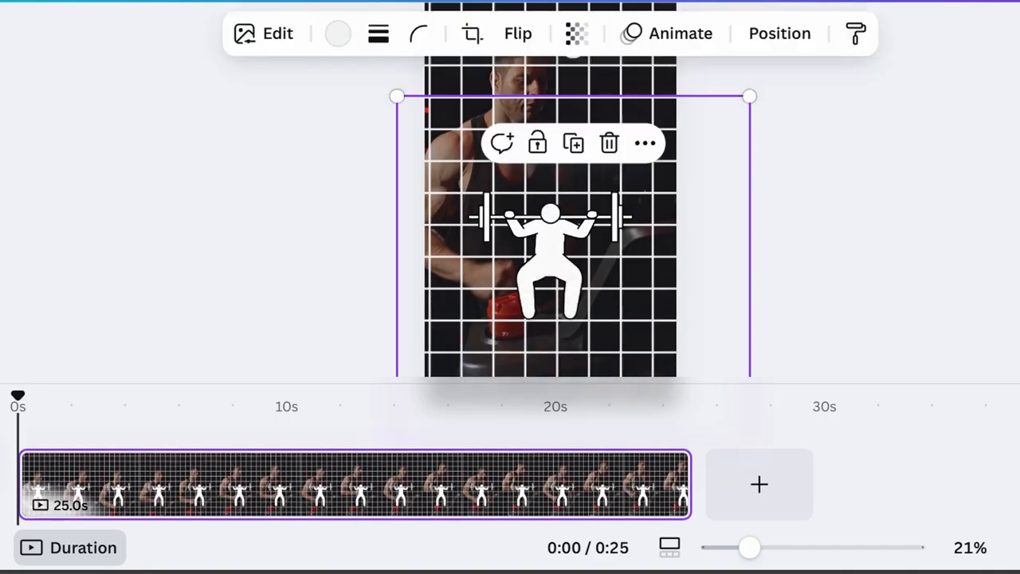
scroll(594, 136, up, 1)
shift+click(594, 135)
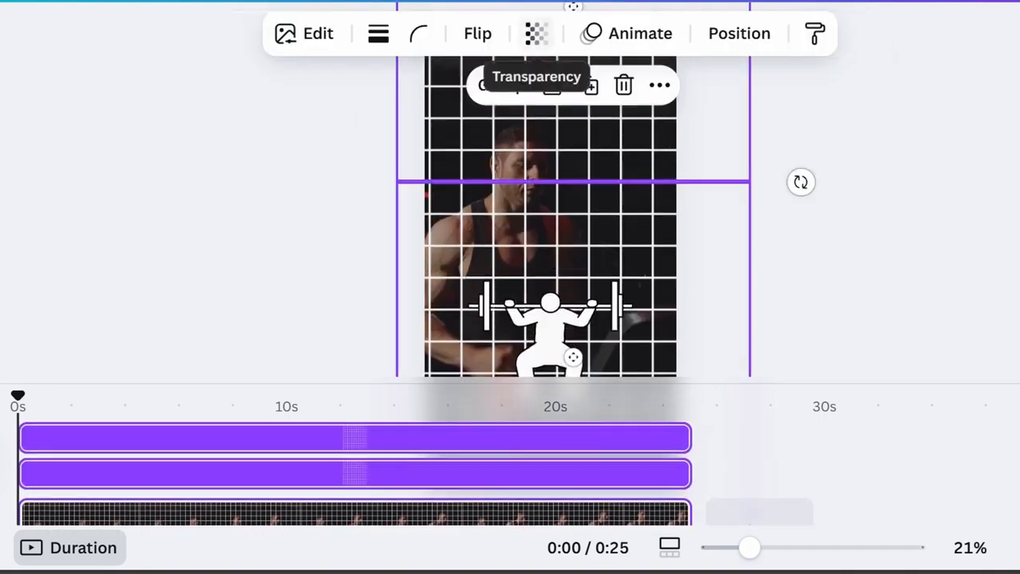
click(535, 32)
drag(588, 125, 498, 125)
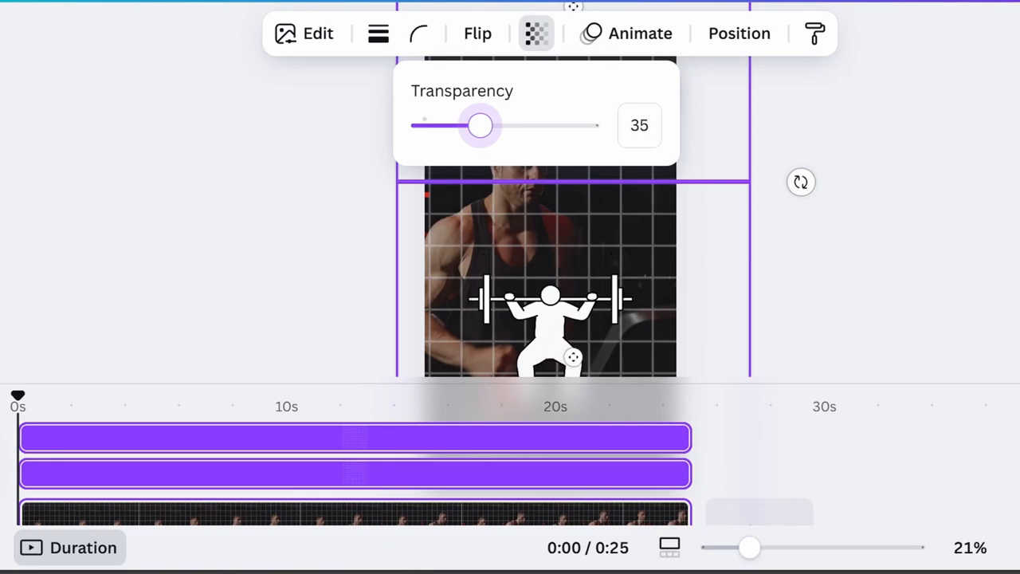
Step: Browse the font combinations and add the green BUDGET APPROVED text design to the page
key(Escape)
key(Escape)
scroll(550, 192, down, 1)
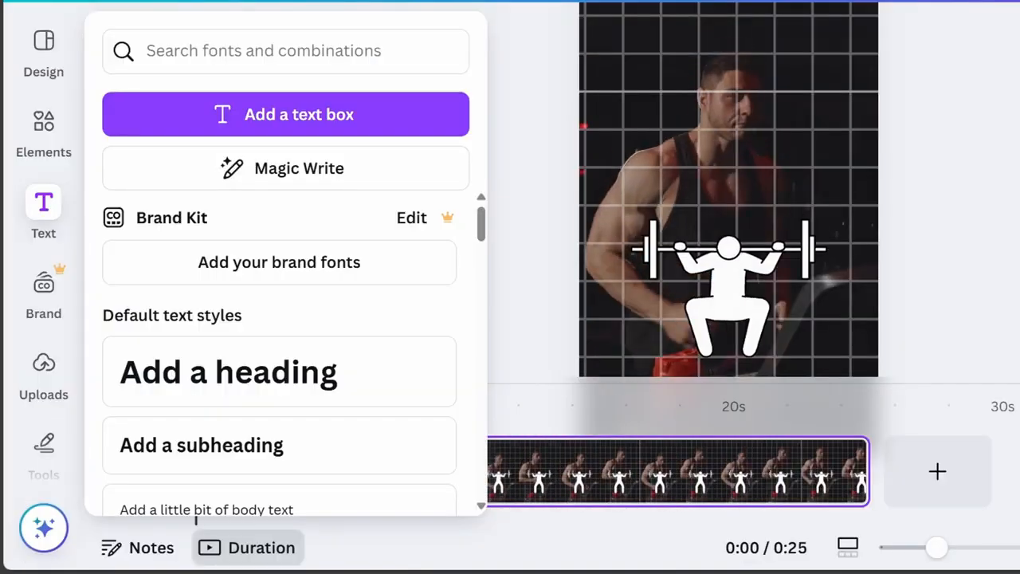
scroll(285, 335, down, 2)
scroll(279, 351, down, 7)
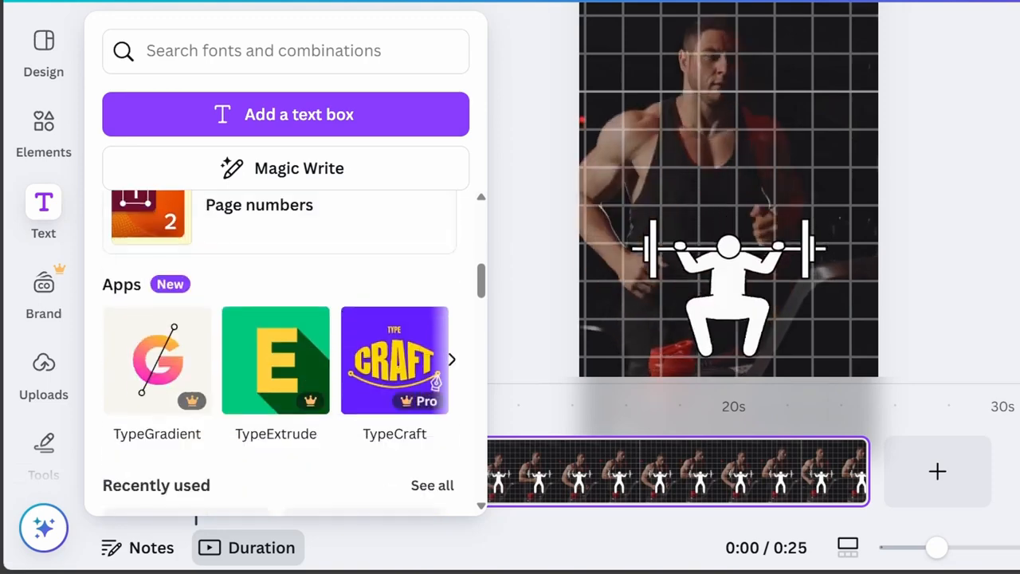
scroll(279, 351, down, 8)
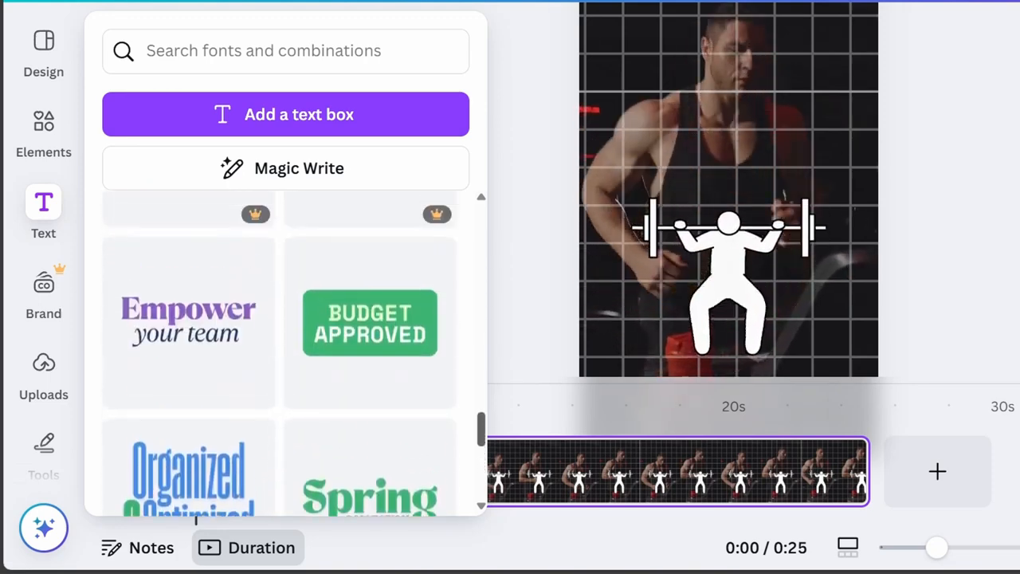
click(370, 404)
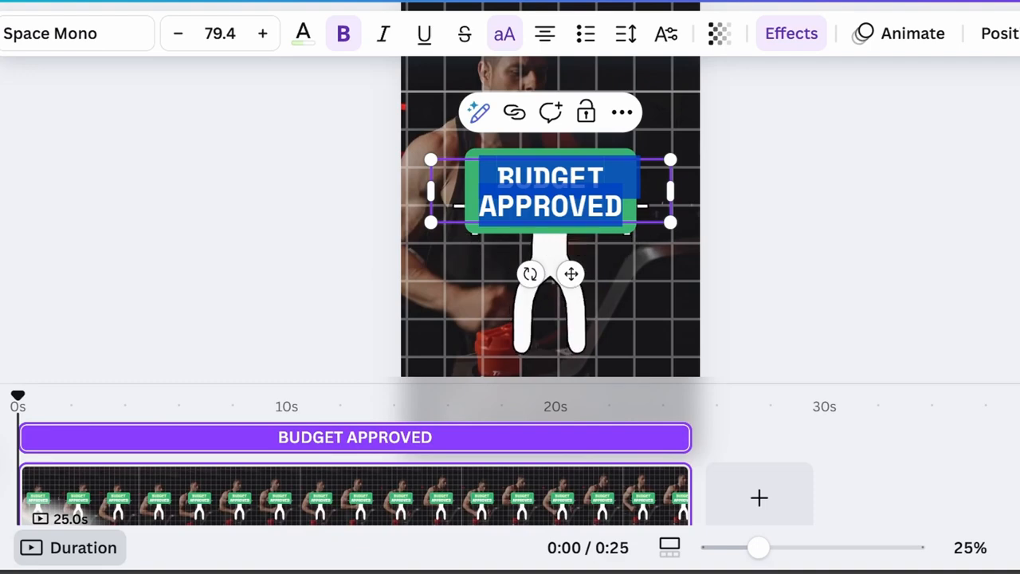
Step: Replace the text with NEVER GIVEUP, enlarge it and move it above the barbell figure, centred horizontally near the page's upper edge
text(NEVER)
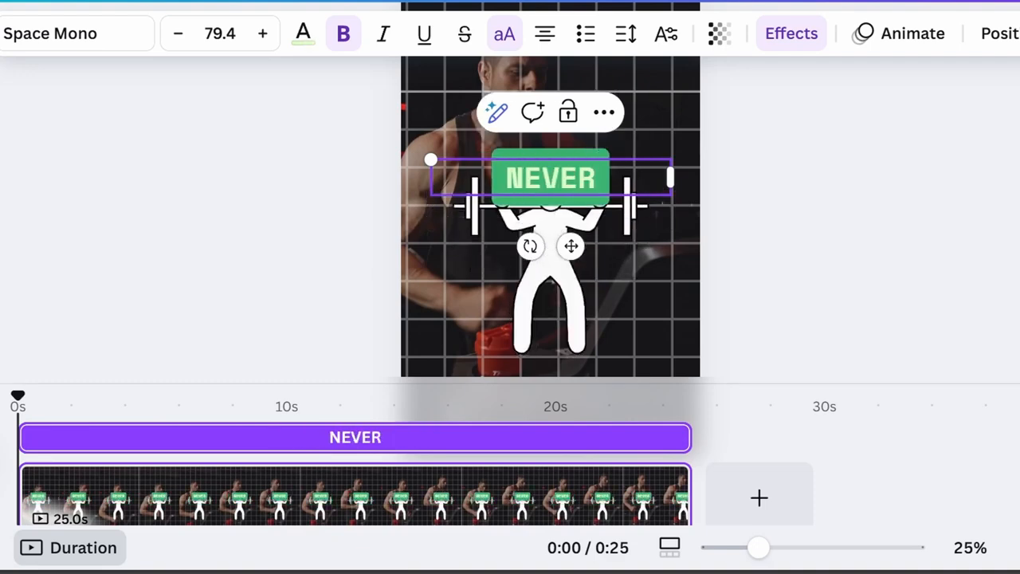
text( GIVEUP)
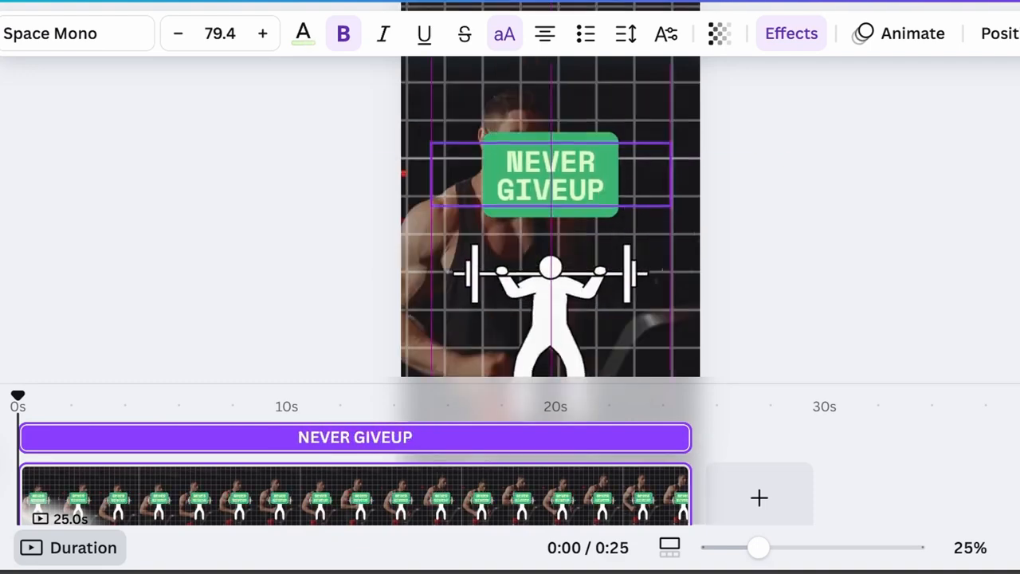
drag(551, 173, 551, 127)
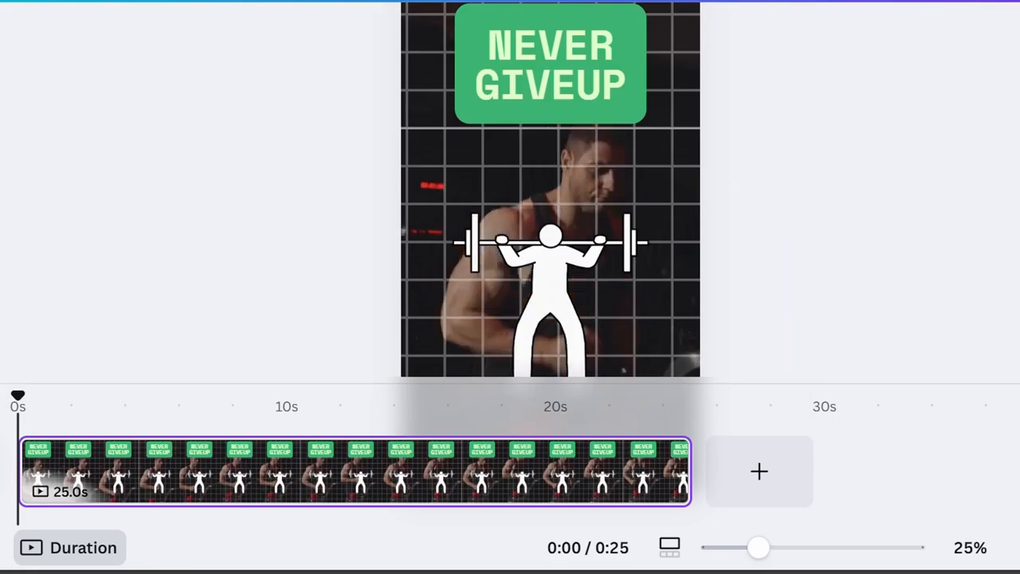
Step: Search the elements for "gradient" and look through the photo suggestions
scroll(550, 240, down, 3)
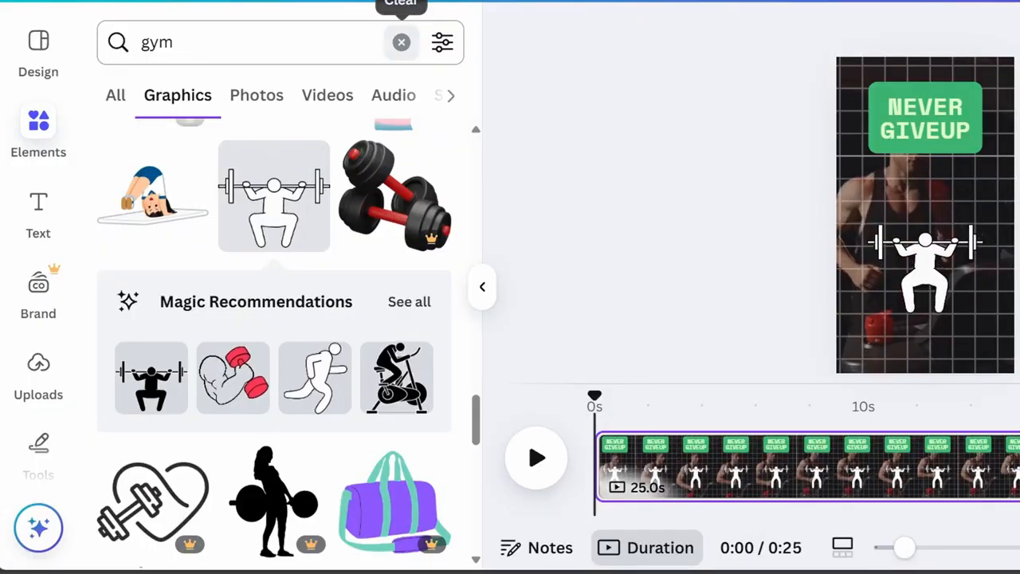
click(401, 43)
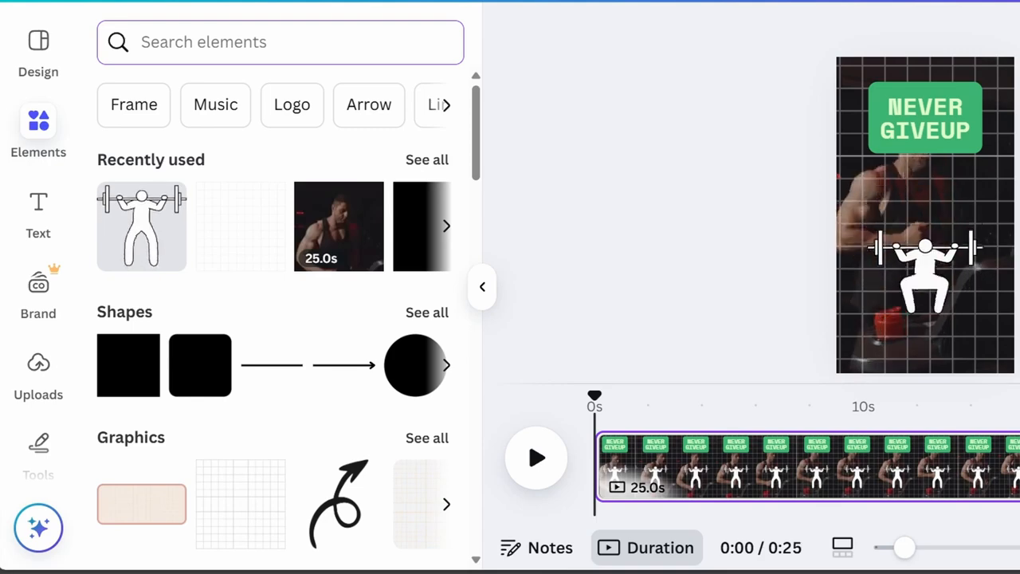
text(gradient)
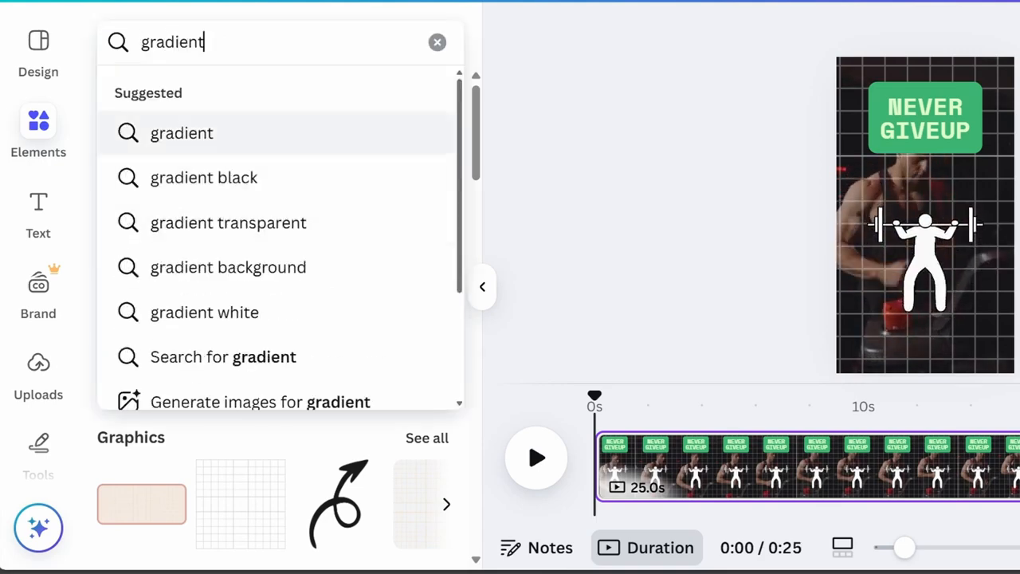
key(Return)
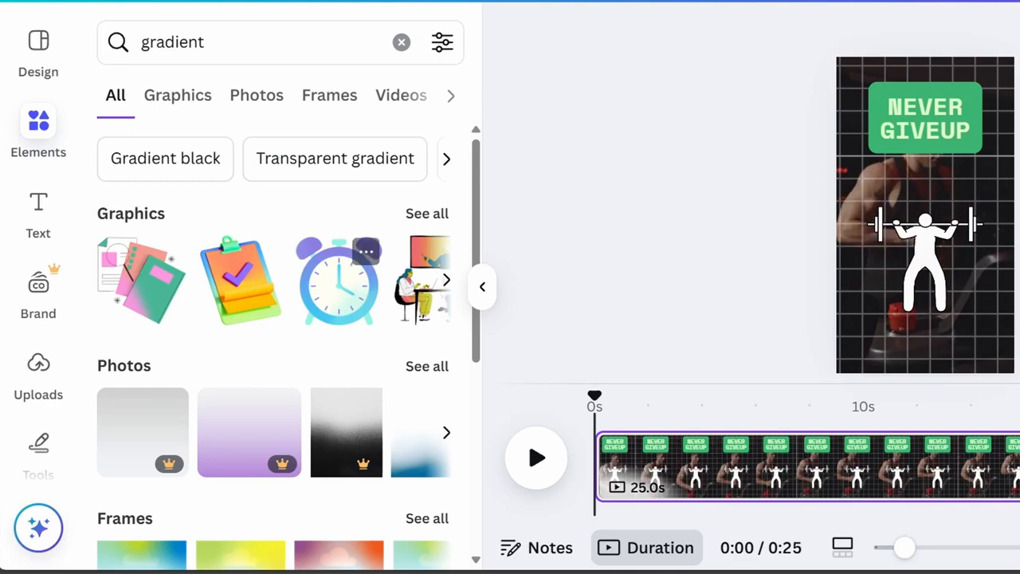
scroll(273, 342, down, 3)
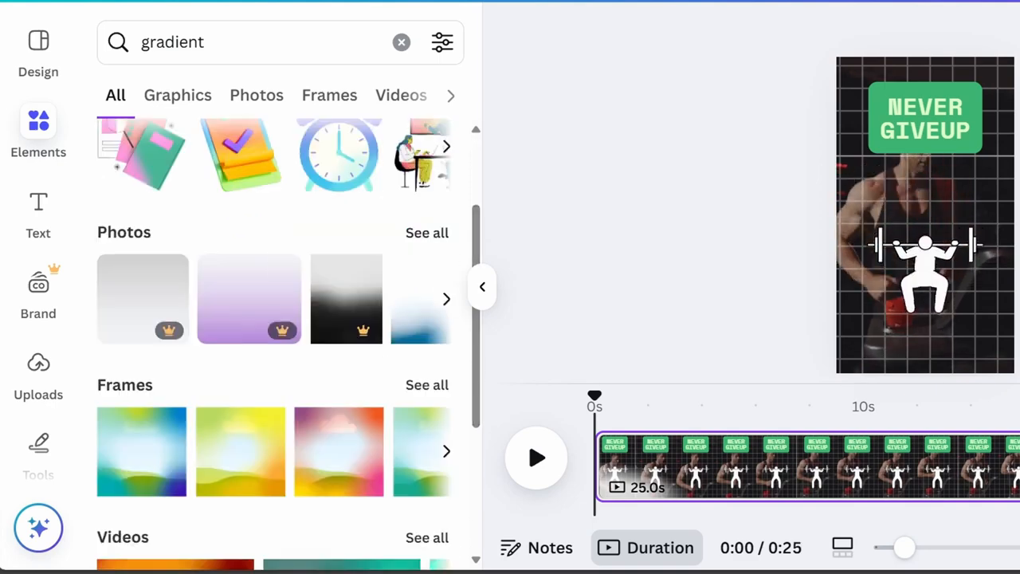
scroll(274, 299, right, 7)
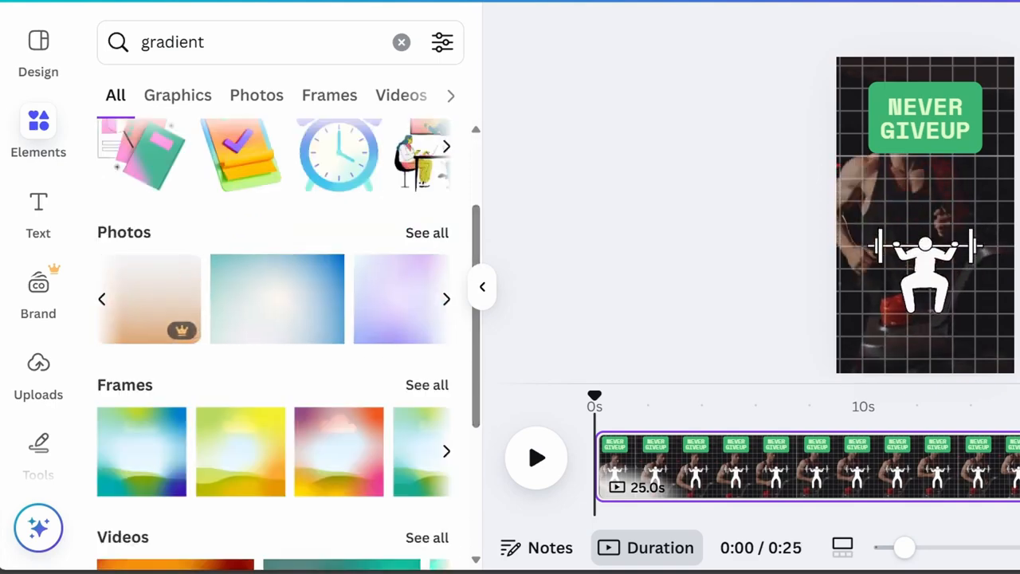
Step: Show all gradient photos, narrow them to Gradient black, and add the crumpled dark paper photo to the page
click(427, 233)
scroll(274, 342, down, 3)
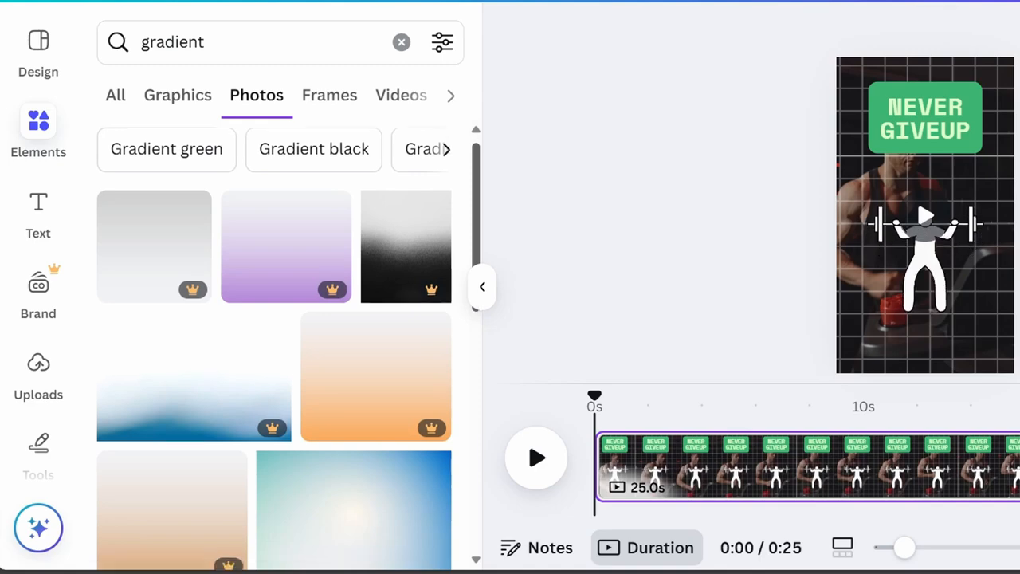
scroll(273, 342, down, 10)
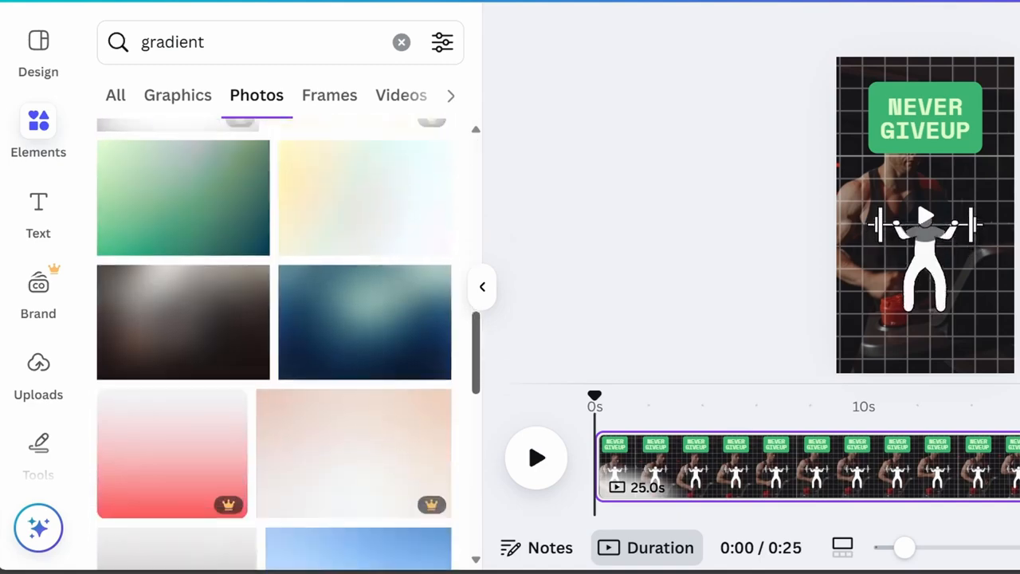
click(311, 158)
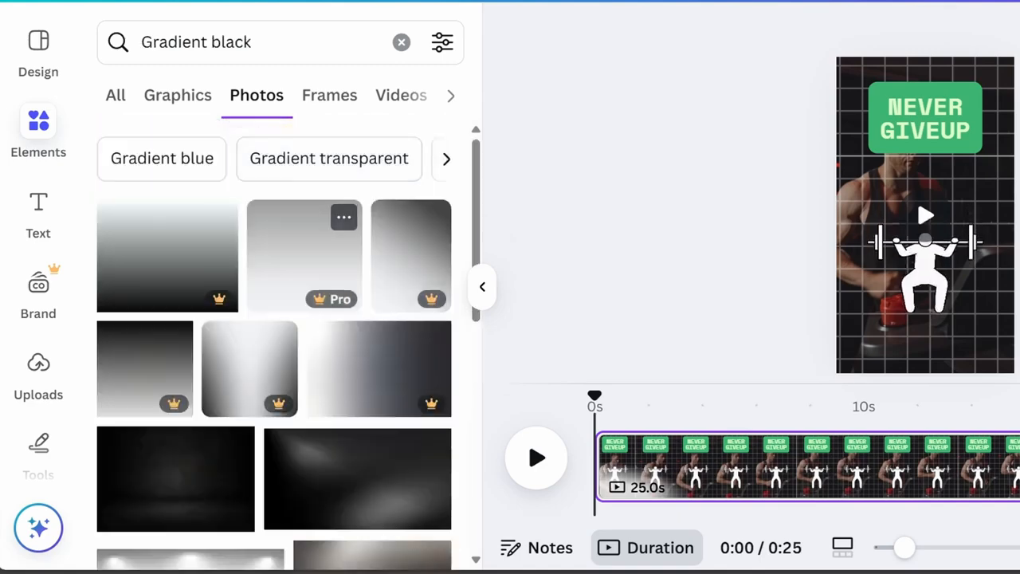
scroll(319, 295, down, 15)
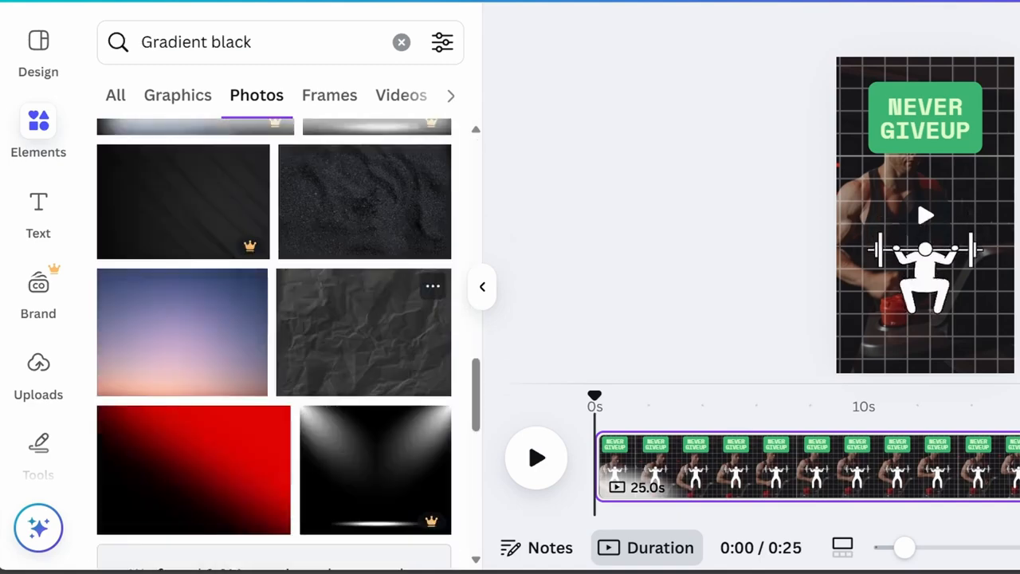
click(364, 331)
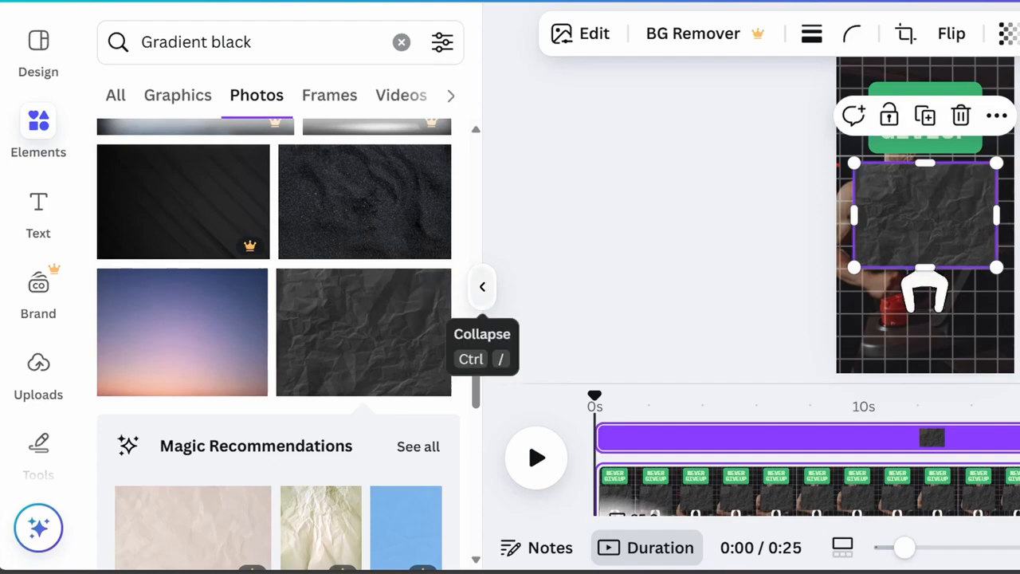
Step: Rotate the crumpled paper photo a quarter turn and enlarge it to 1,920 by 1,409 so it covers the whole page
click(482, 287)
drag(845, 214, 745, 383)
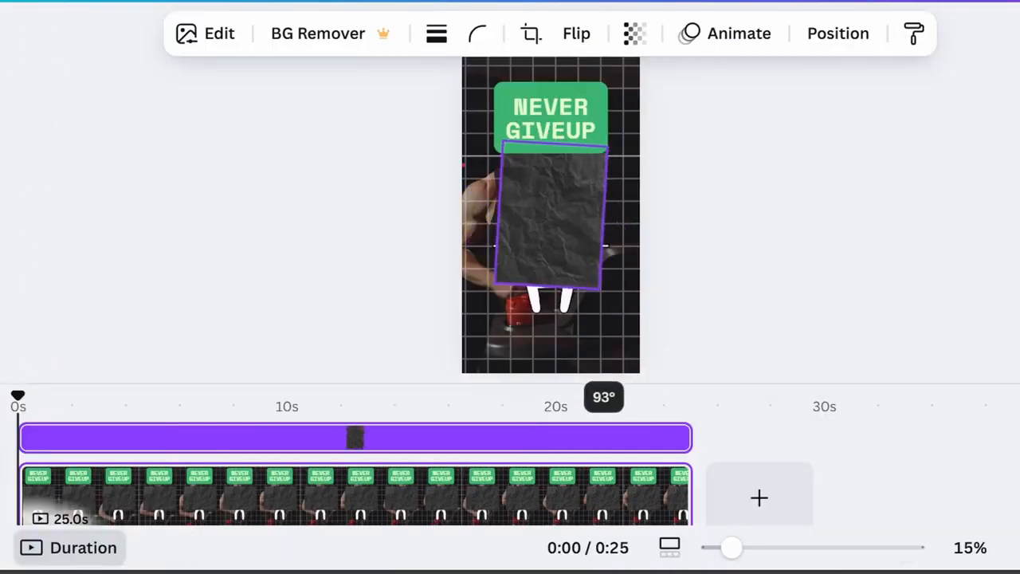
drag(547, 338, 556, 336)
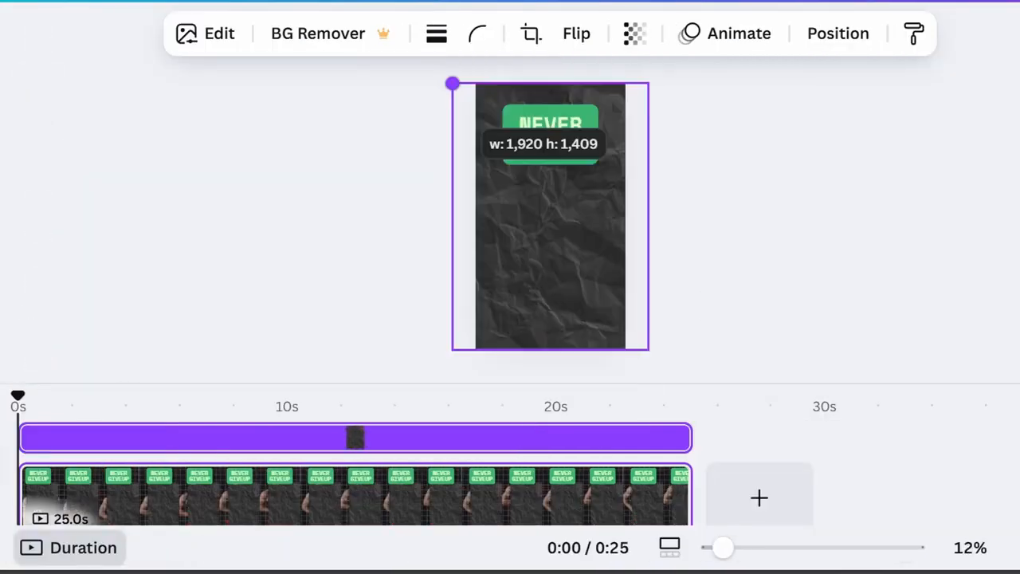
scroll(550, 217, up, 5)
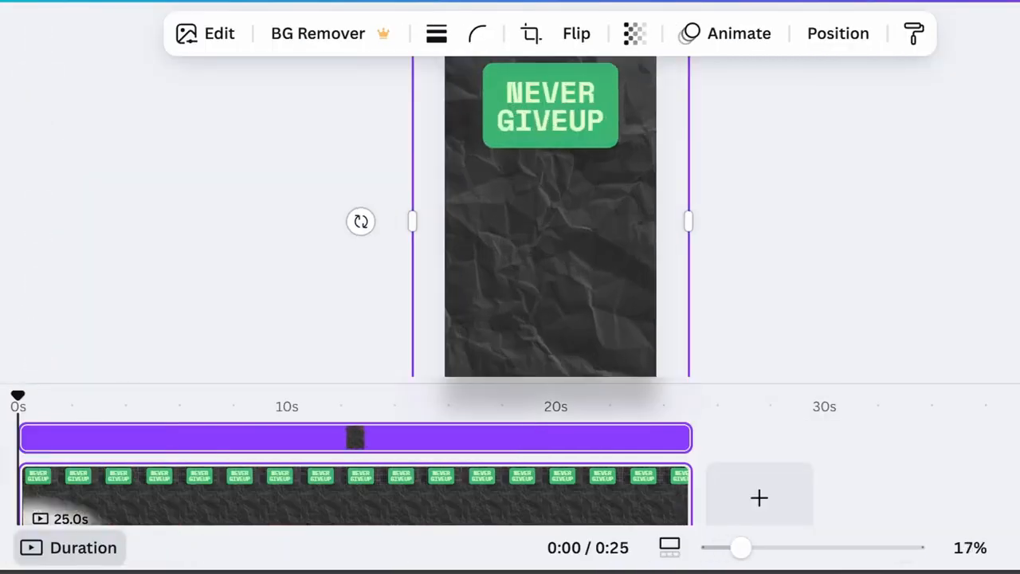
click(634, 34)
mouse_move(686, 125)
mouse_down()
mouse_move(603, 125)
mouse_move(688, 125)
mouse_up()
click(635, 34)
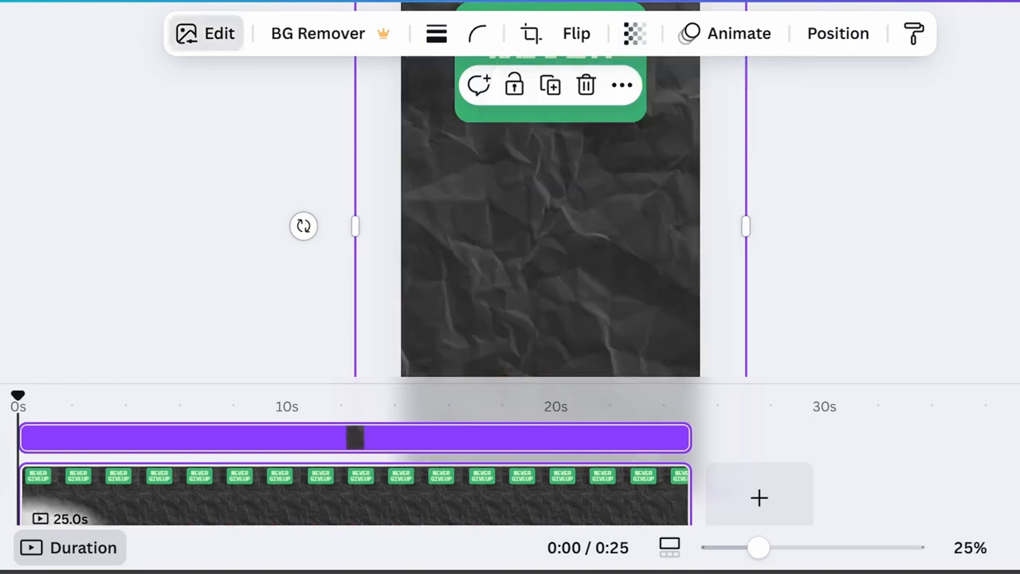
Step: Apply the Aura filter to the crumpled paper photo and make it semi-transparent so the footage shows through
click(205, 33)
scroll(339, 154, down, 2)
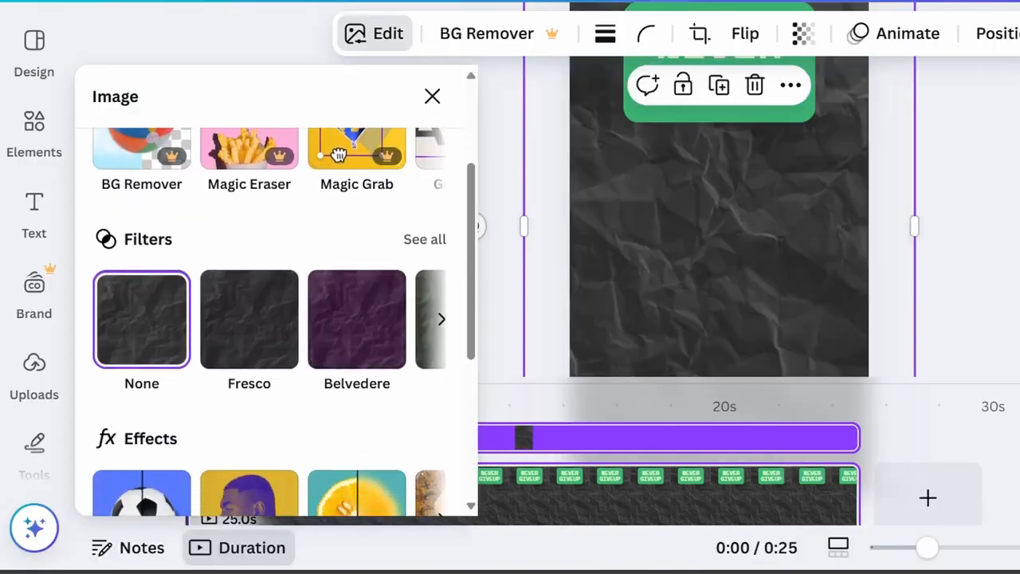
scroll(339, 153, down, 3)
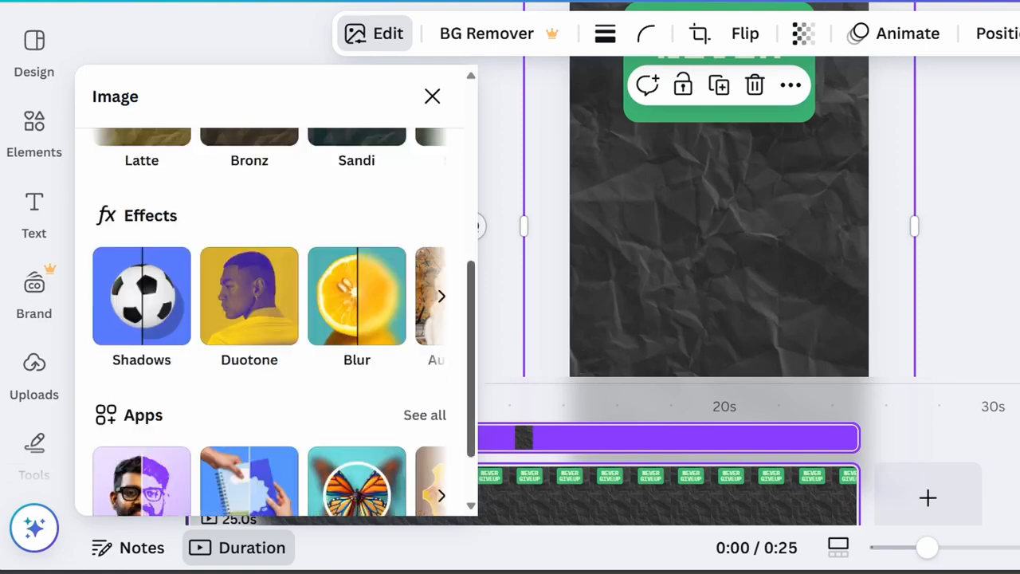
click(442, 296)
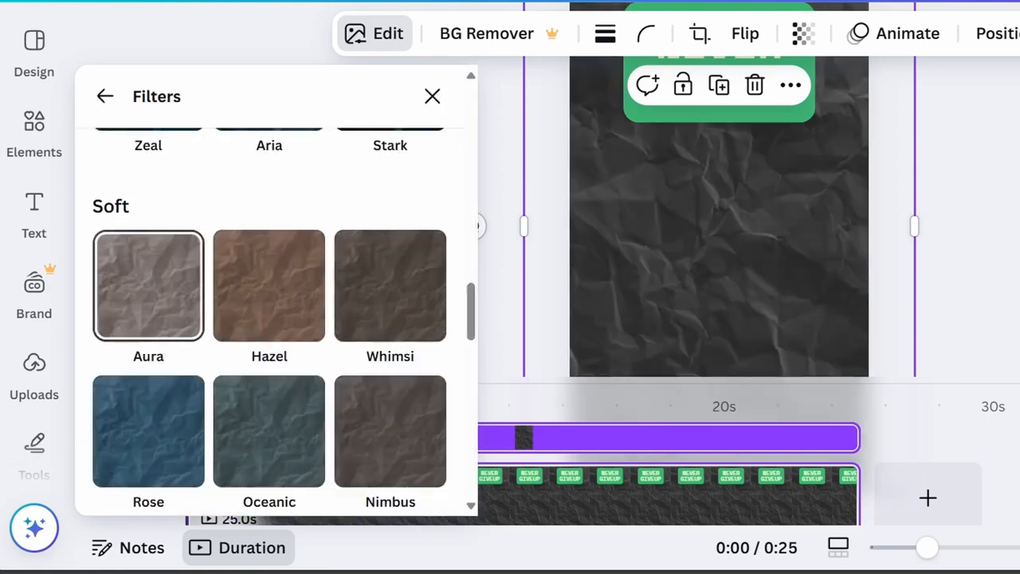
click(148, 286)
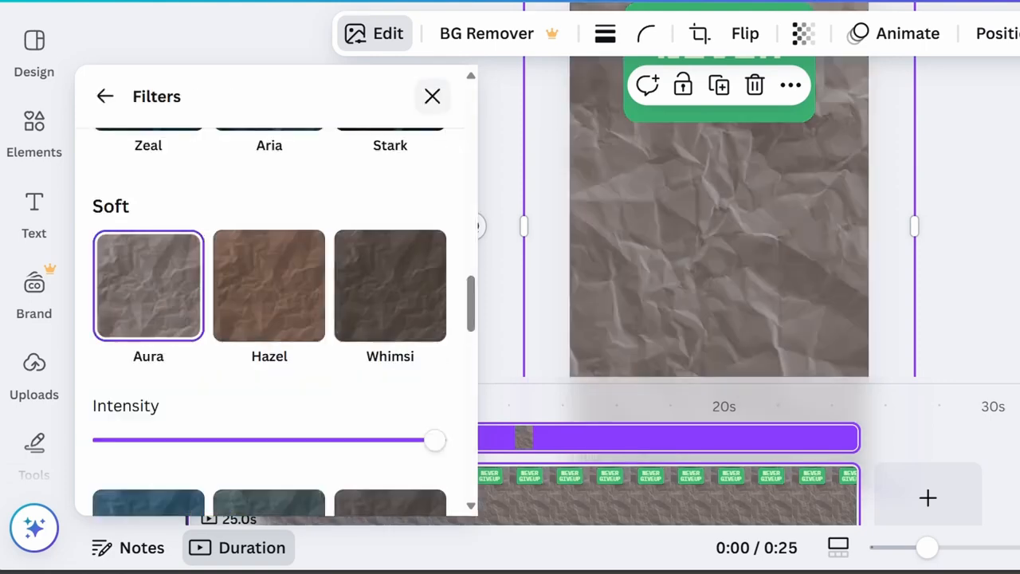
click(432, 97)
click(634, 33)
drag(690, 125, 607, 125)
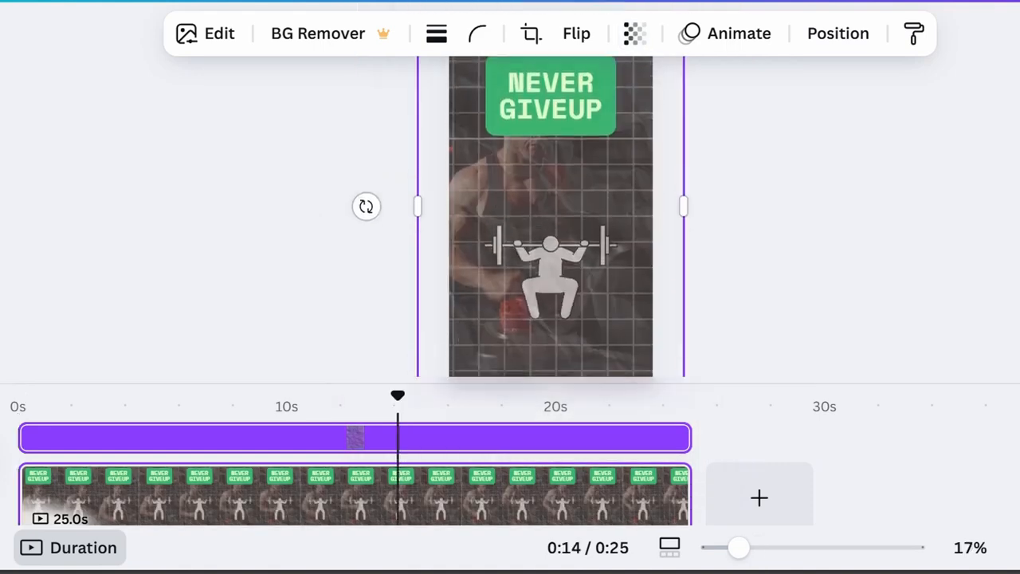
Step: Send the crumpled paper photo to the very back, behind the grid, figure and footage
click(839, 33)
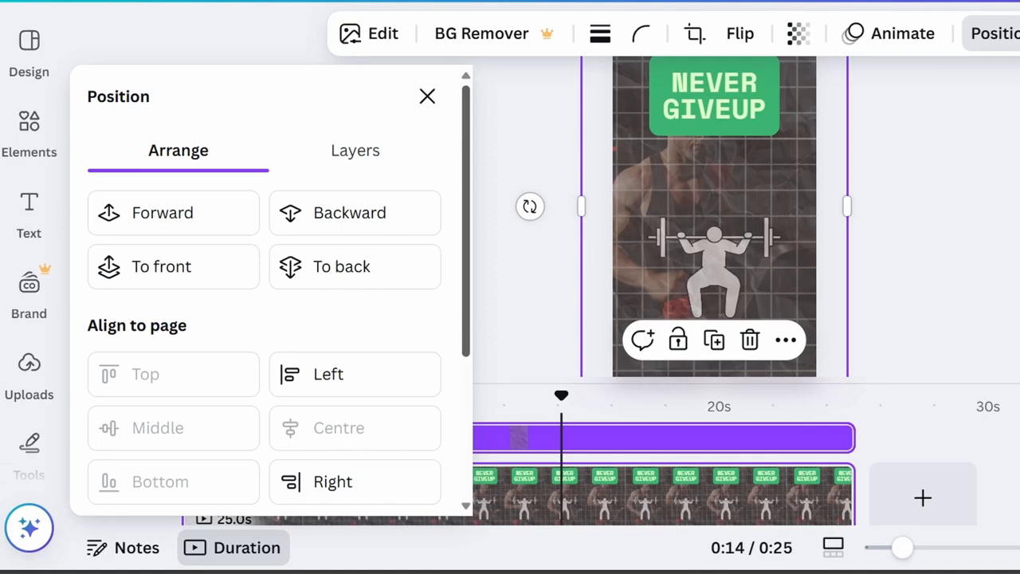
scroll(263, 318, down, 3)
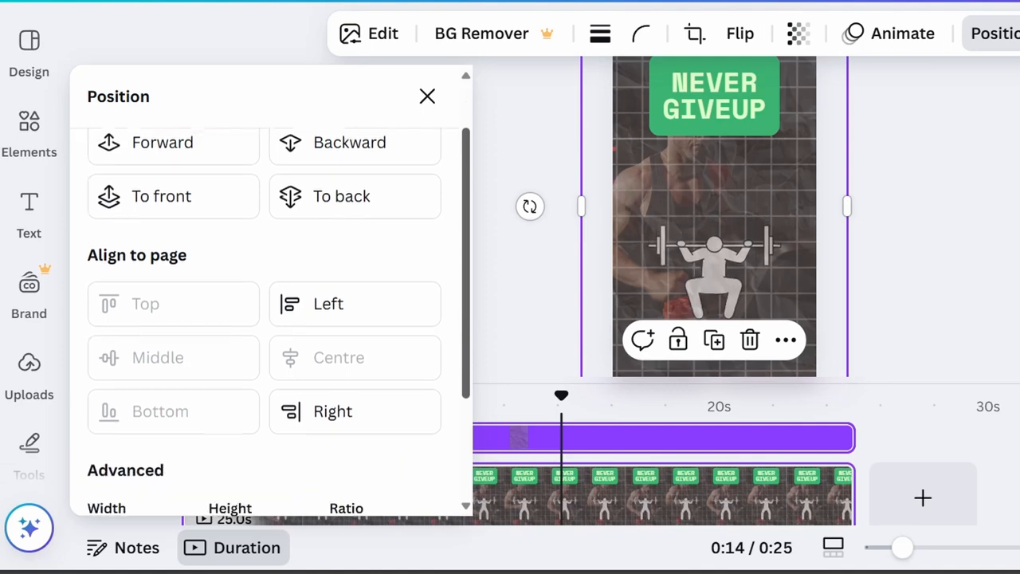
scroll(263, 319, up, 2)
scroll(263, 319, up, 2)
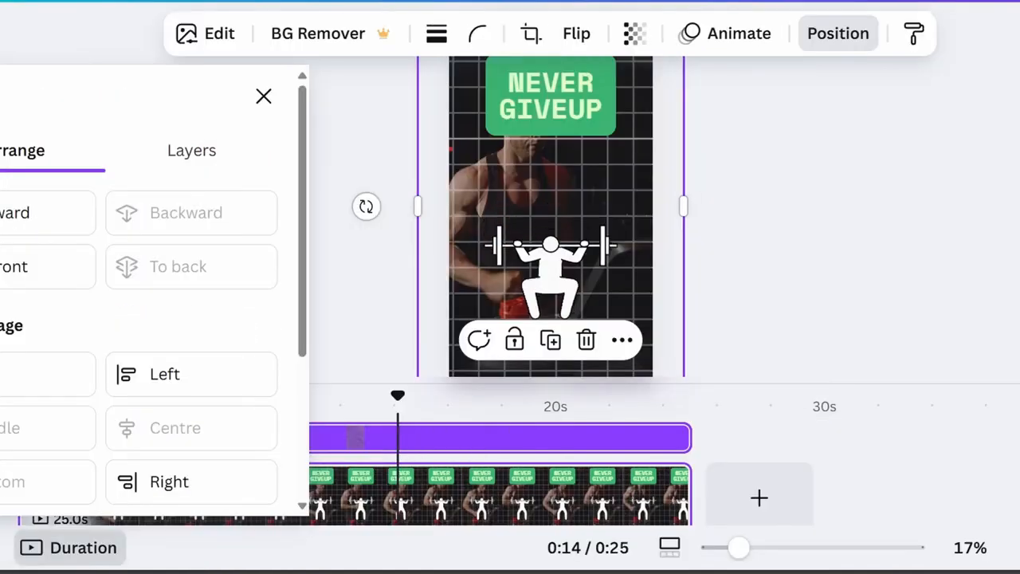
click(264, 96)
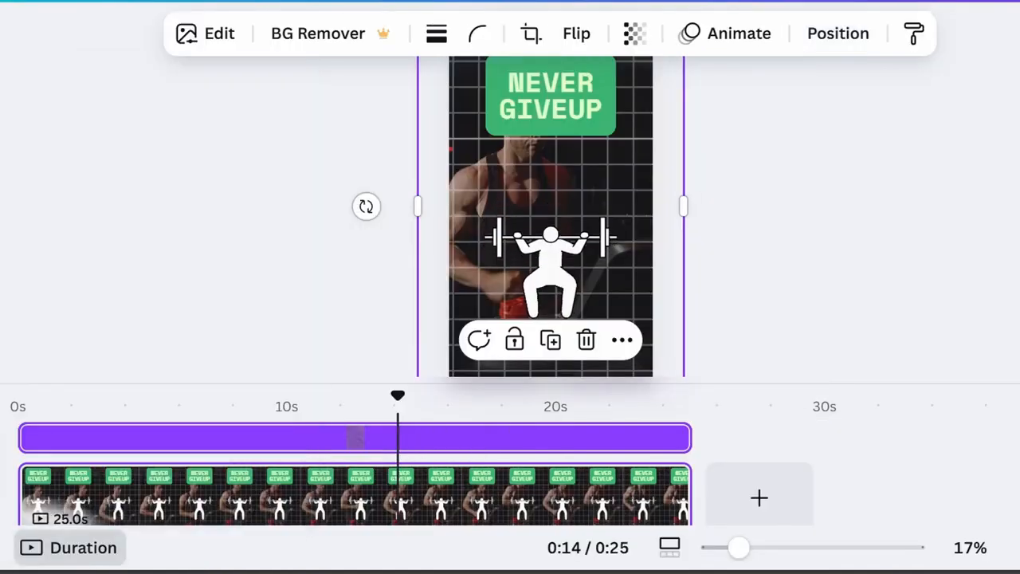
scroll(419, 208, down, 1)
scroll(510, 279, up, 2)
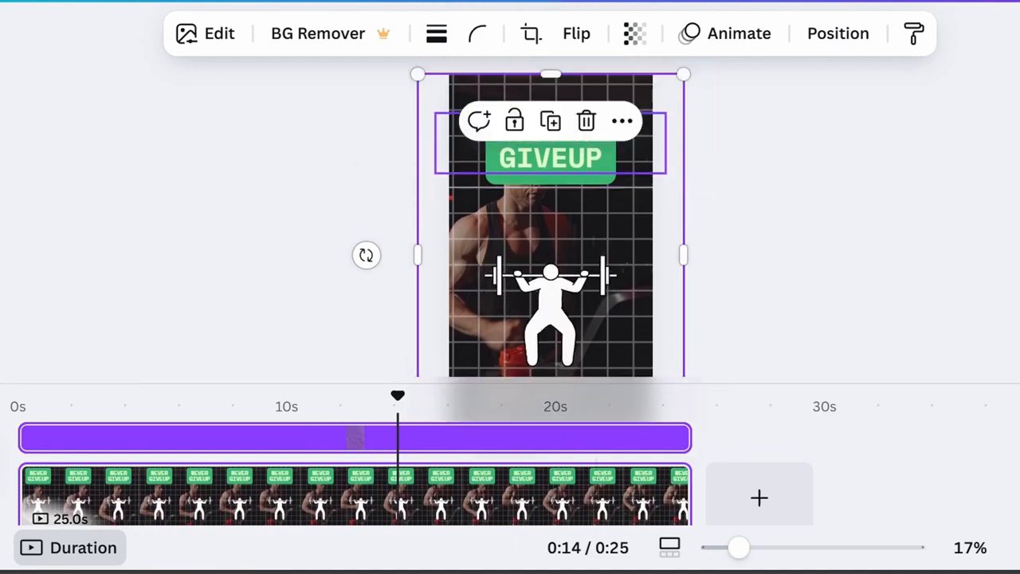
Step: Select the gym footage and send it to the back so the paper texture lies directly over it
key(Tab)
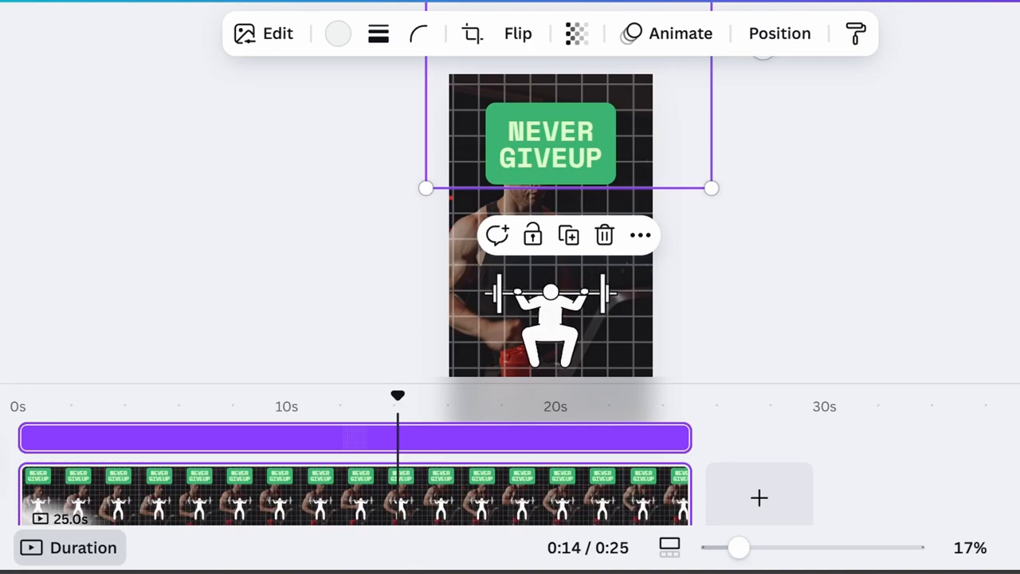
shift+click(568, 331)
drag(568, 331, 611, 332)
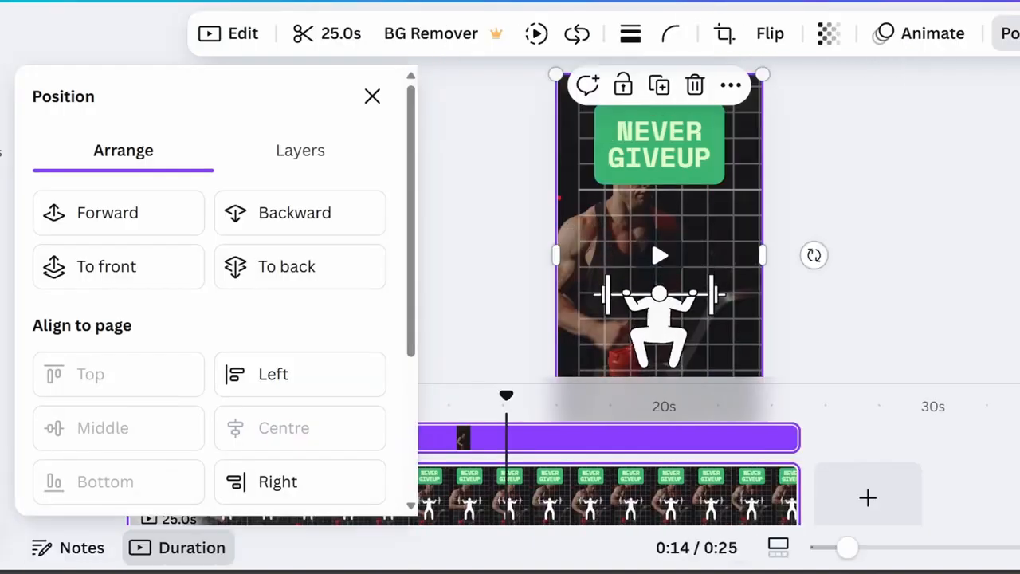
click(287, 266)
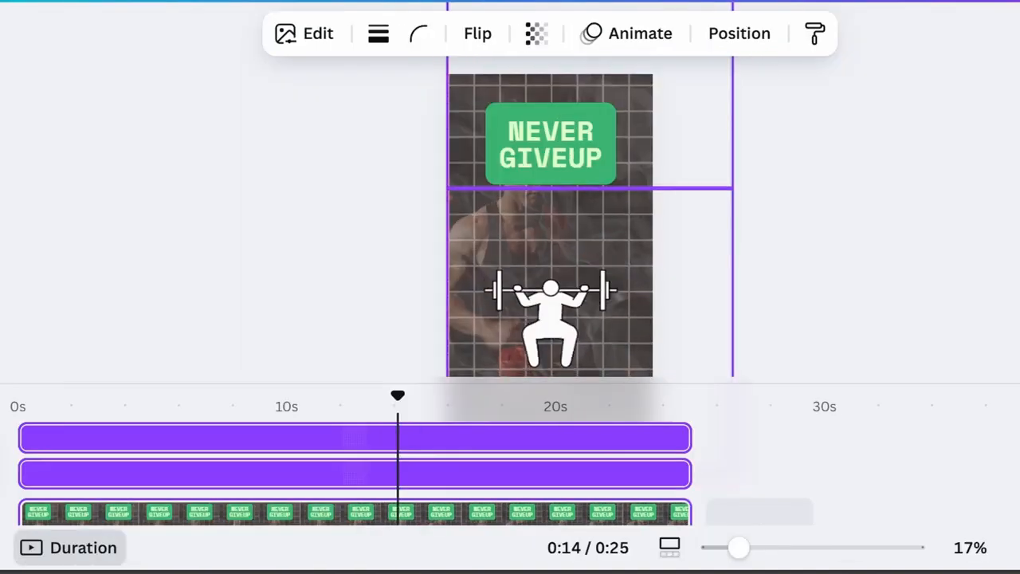
Step: Nudge the semi-transparent crumpled paper photo sideways so it covers the full width of the page
drag(610, 332, 598, 333)
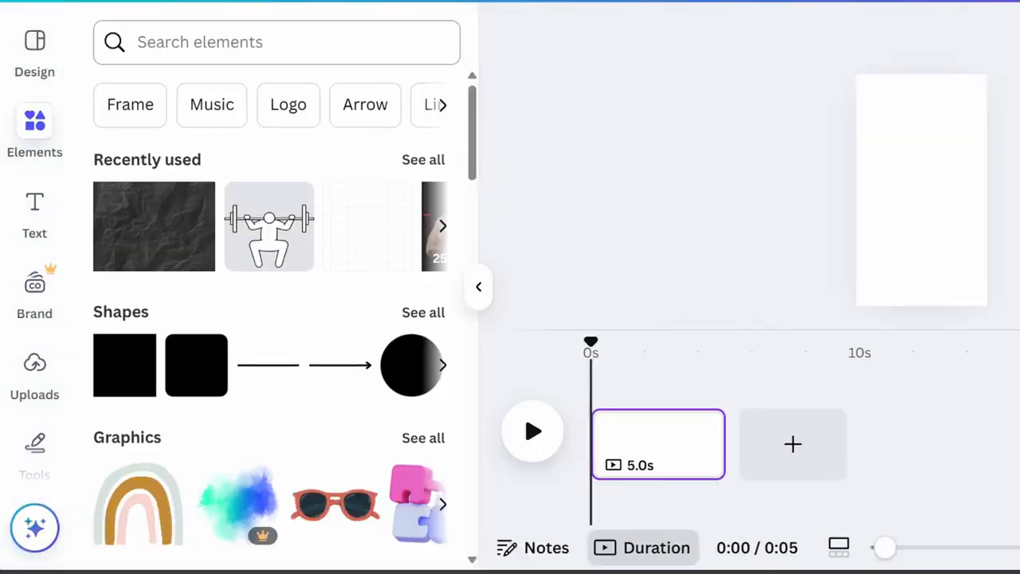
Step: Search the elements library for gym to find footage for the new blank vertical video
click(277, 42)
text(gym)
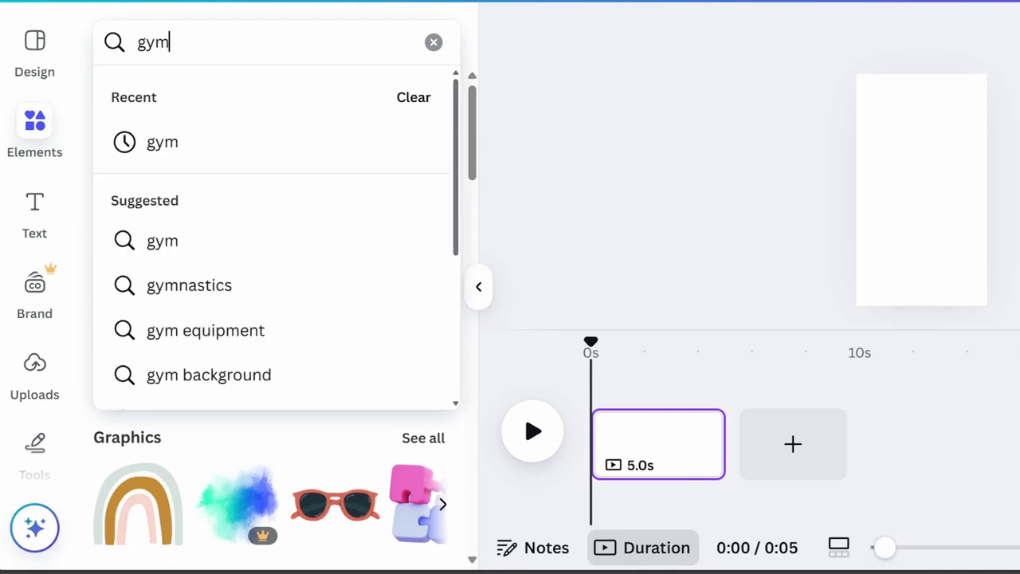
click(271, 142)
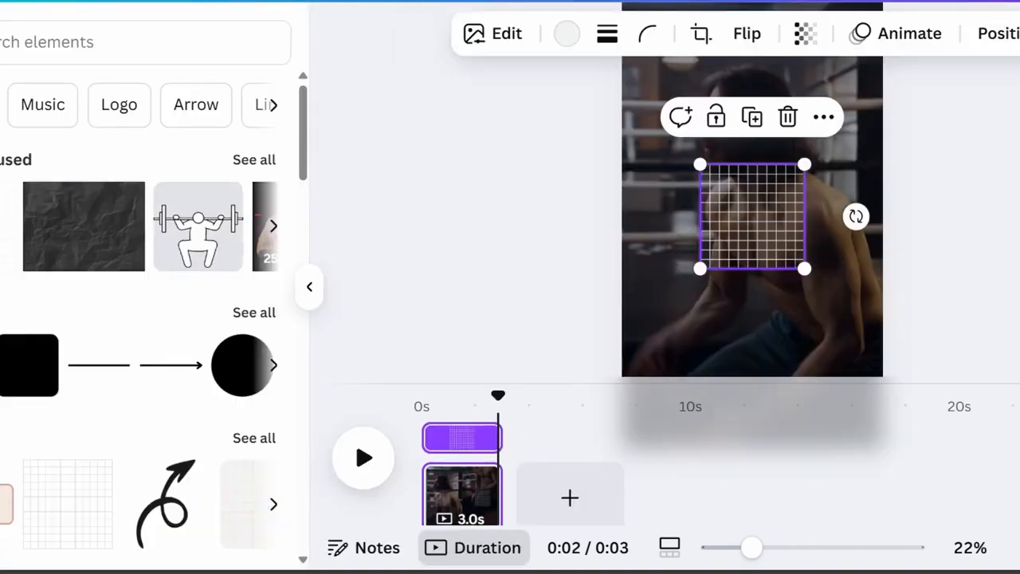
Step: Enlarge the white grid graphic beyond the page edges and reposition it so it covers the gym footage
click(310, 287)
drag(603, 269, 614, 279)
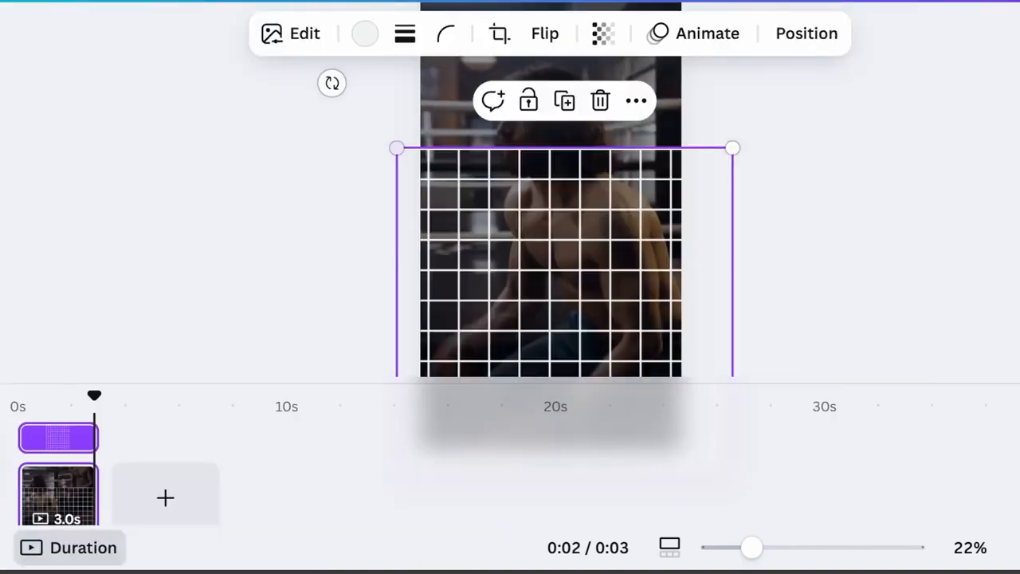
drag(396, 149, 352, 103)
scroll(542, 217, up, 1)
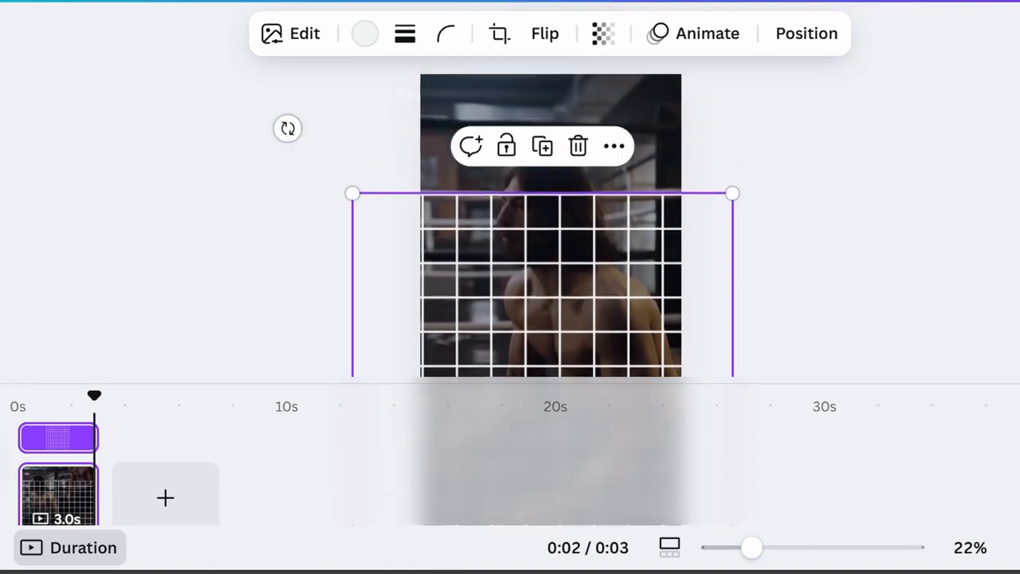
drag(550, 279, 542, 282)
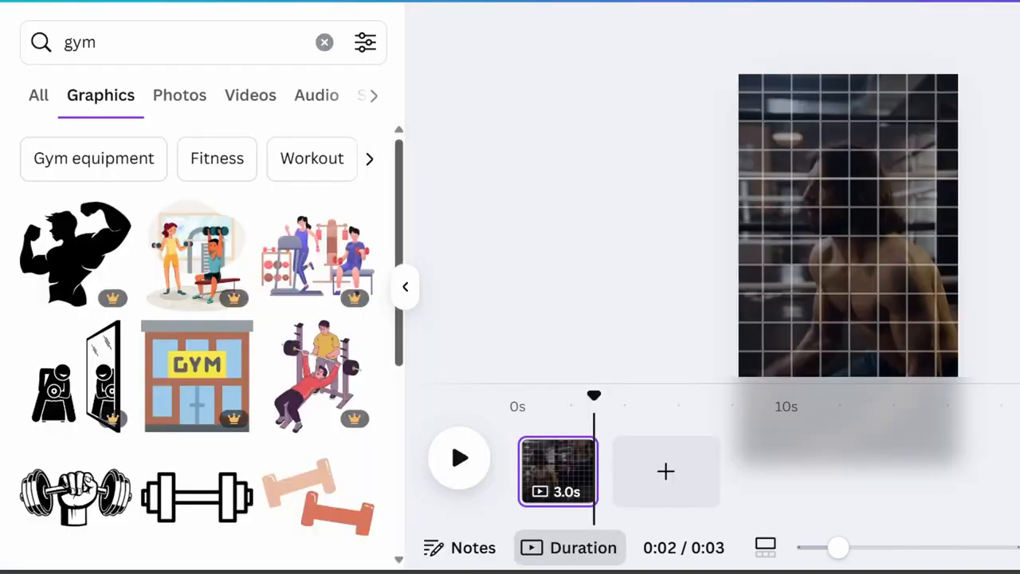
Step: Find the animated white push-up figure among the gym sticker recommendations and add it to the page
scroll(199, 342, down, 10)
scroll(199, 343, down, 6)
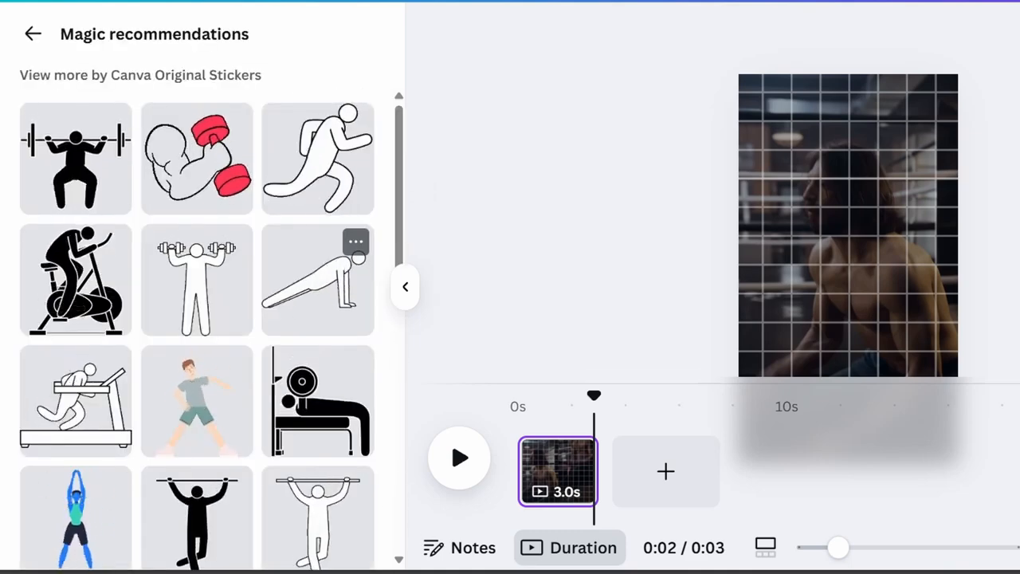
click(317, 279)
click(405, 287)
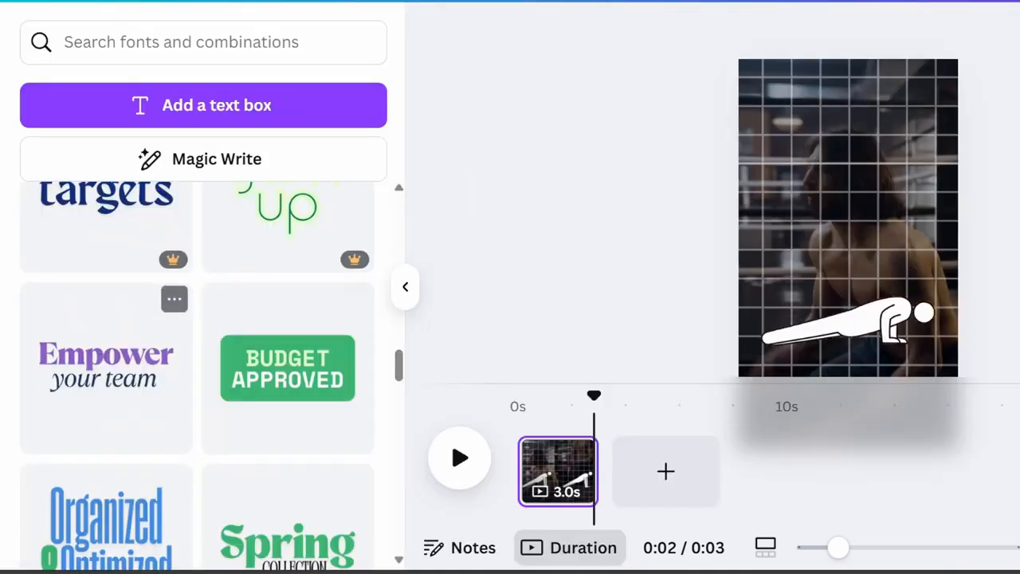
Step: Choose a bold serif and italic font combination for the title Discipline is Key
scroll(200, 358, down, 2)
scroll(200, 358, up, 2)
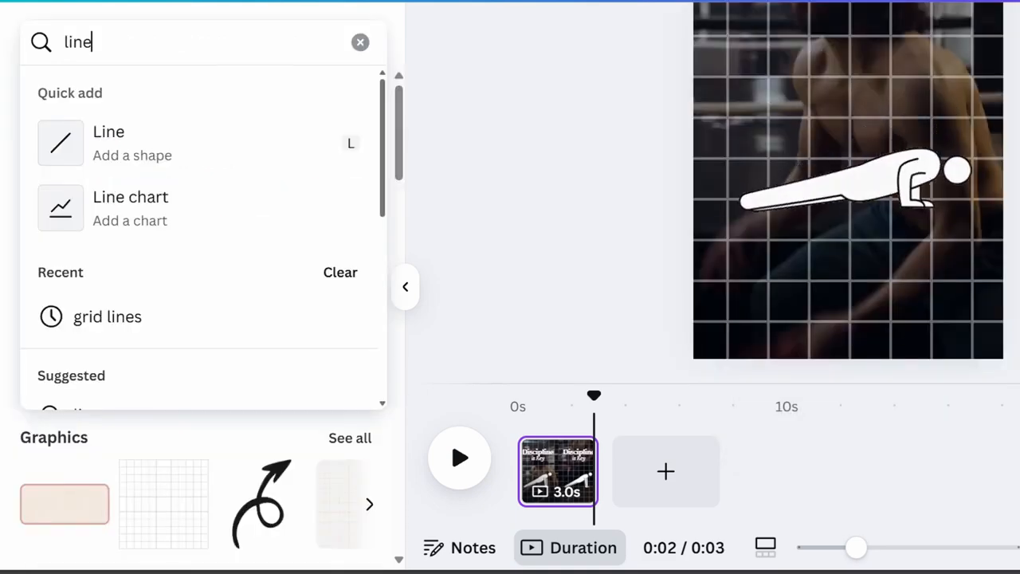
Step: Search the graphics for lines and add an animated hand-drawn line element to the page
text(s)
key(Return)
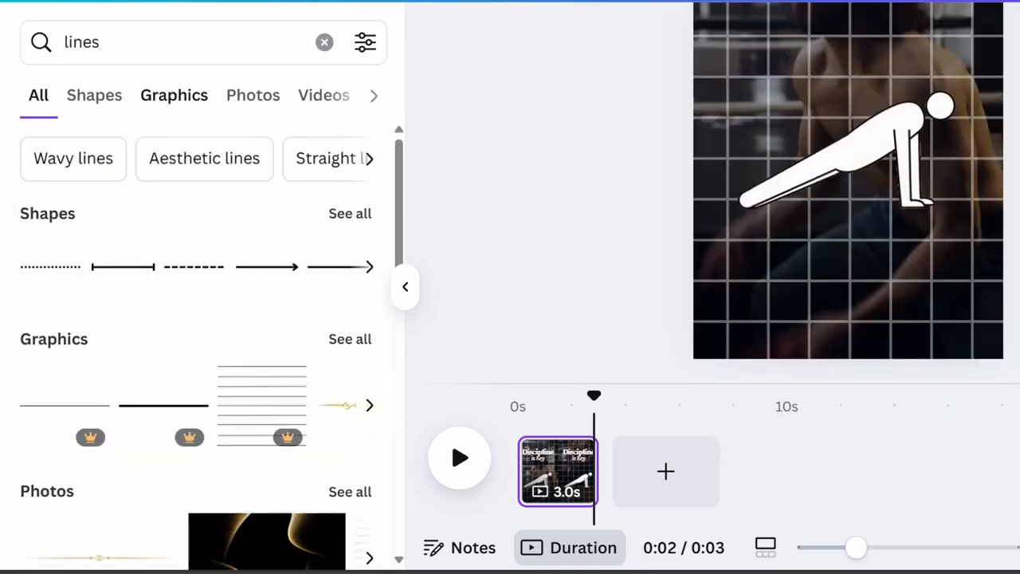
click(174, 96)
scroll(196, 343, down, 5)
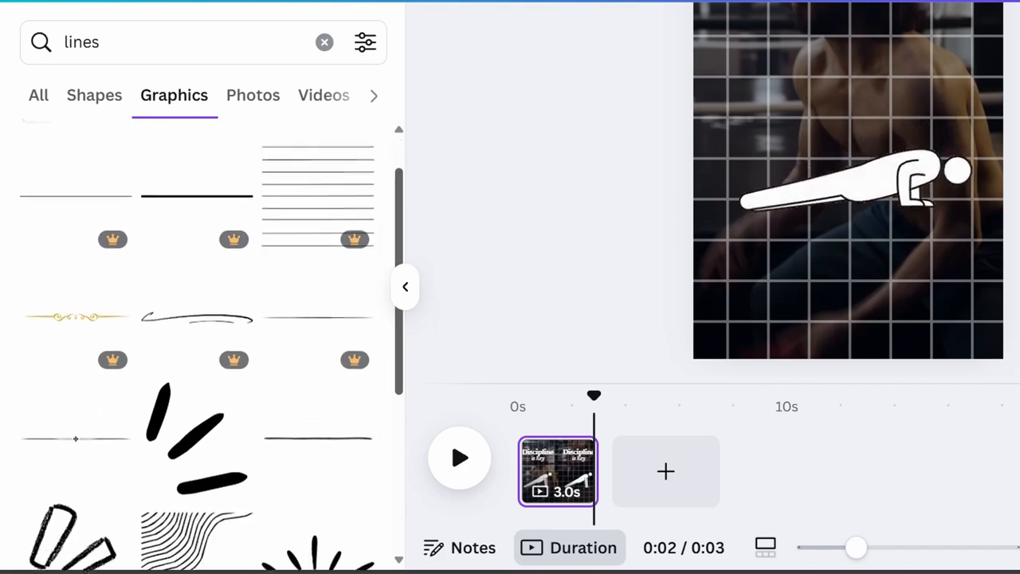
scroll(196, 343, down, 10)
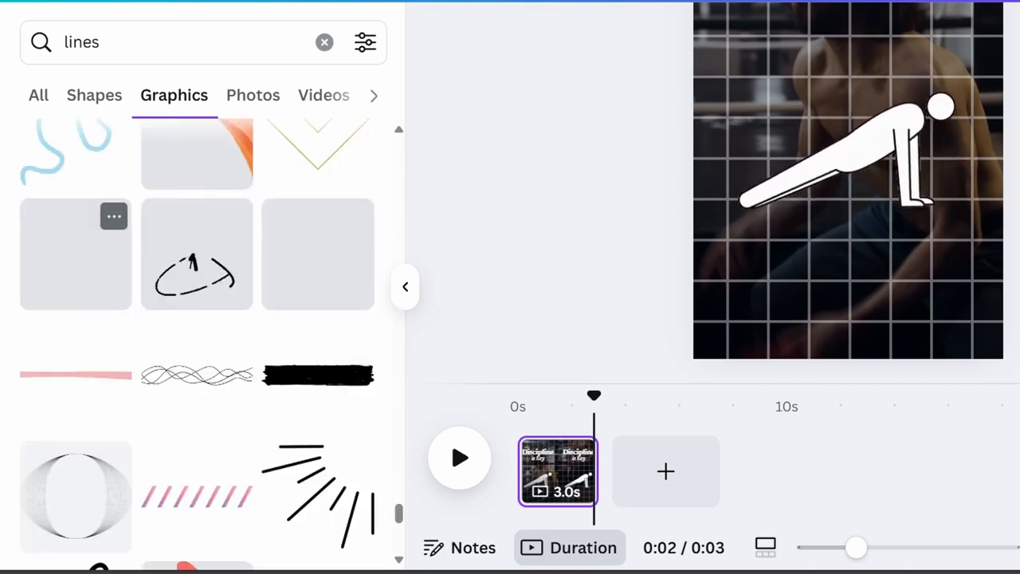
click(76, 254)
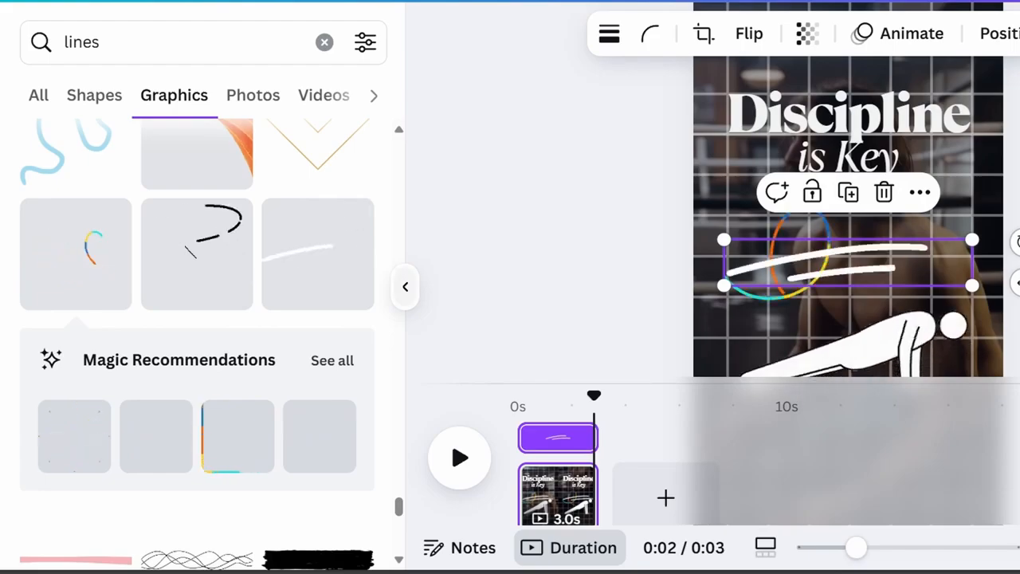
Step: Position the animated line graphic around the Discipline is Key title and deselect it
click(404, 287)
drag(550, 173, 557, 301)
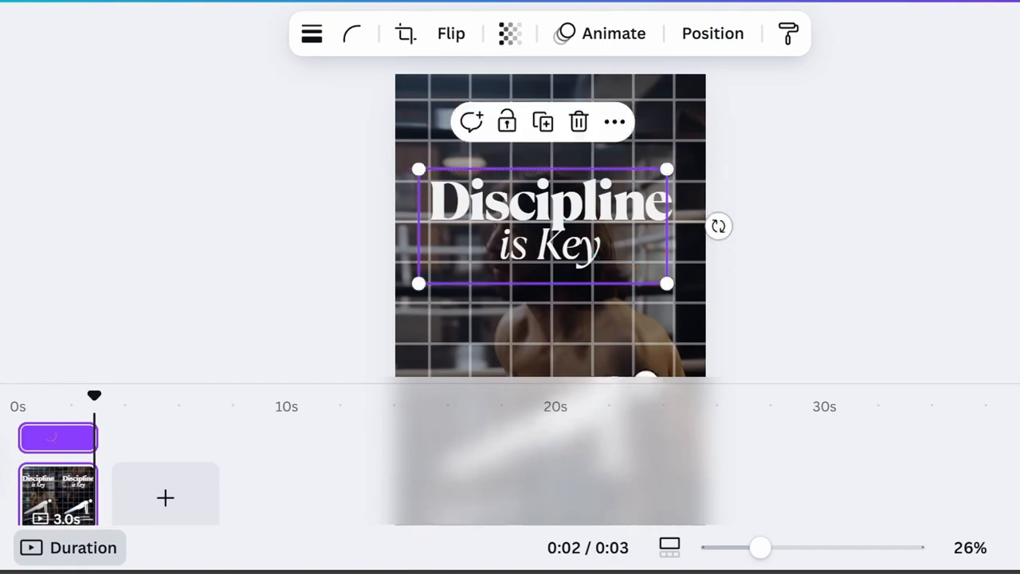
key(Escape)
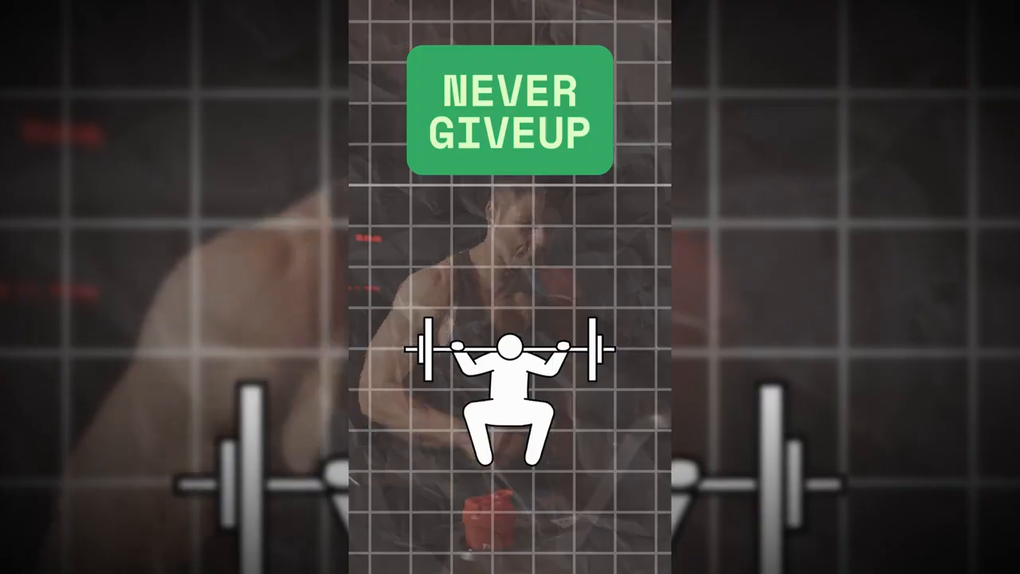